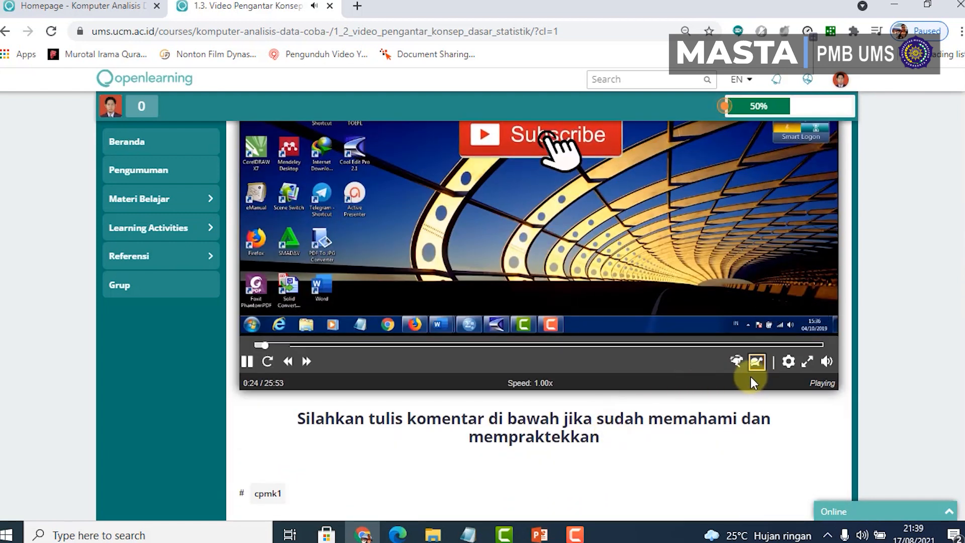
Step: Pause the lesson's tutorial video at 0:28 of 25:53
scroll(573, 397, up, 3)
scroll(573, 396, down, 3)
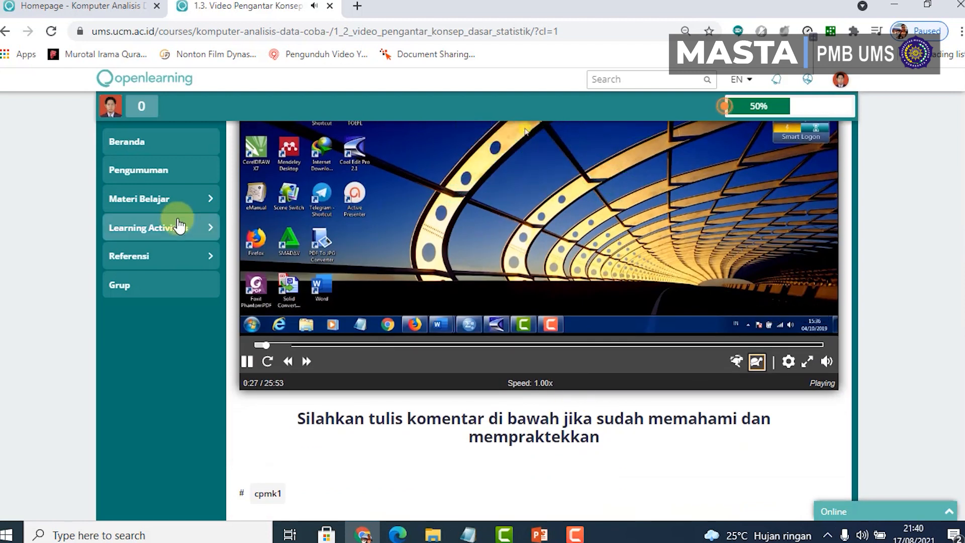
click(245, 360)
scroll(799, 301, down, 4)
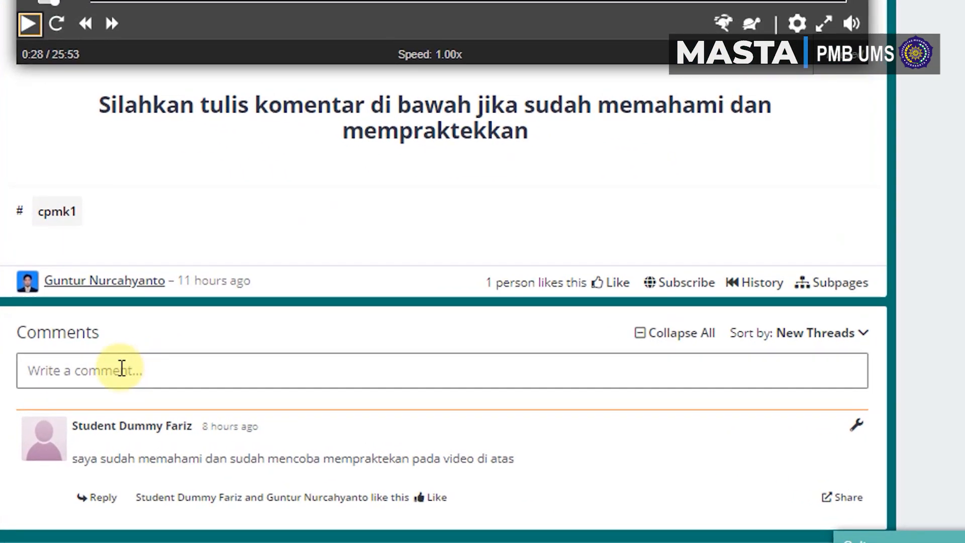
Step: Write the comment 'saya sudah mengikuti dan memahami video-video tersebut serta mempraktekkan pada video di atas'
click(314, 390)
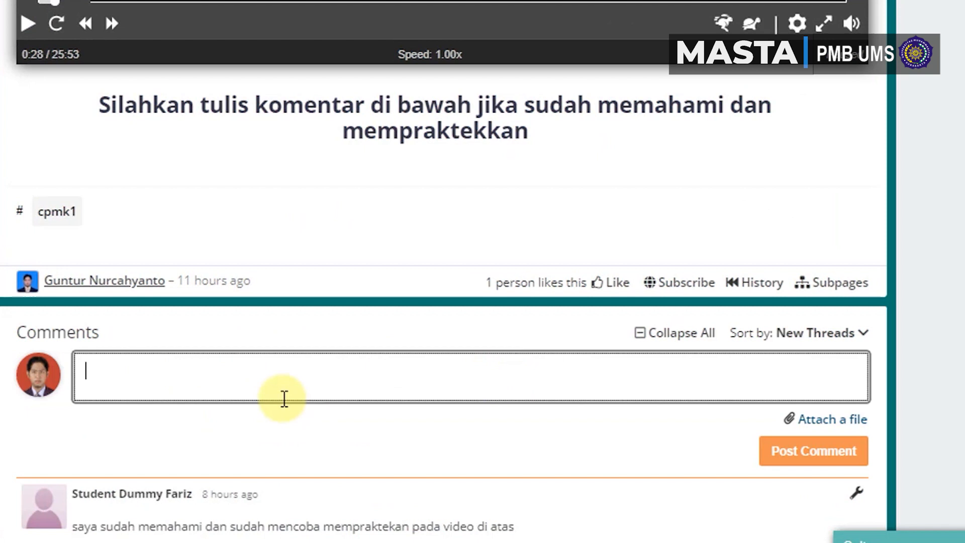
scroll(394, 366, down, 2)
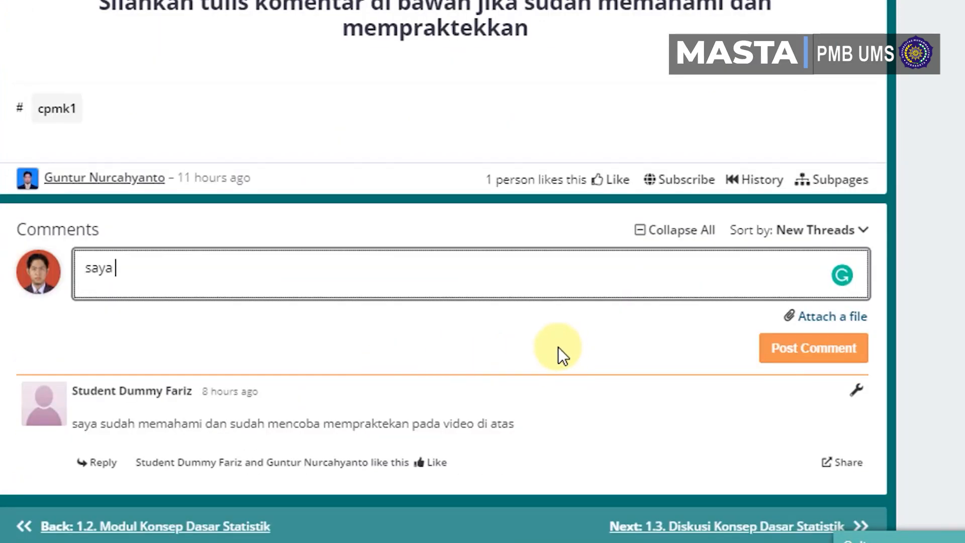
text(saya sudah )
text(membaca)
key(BackSpace)
key(BackSpace)
key(BackSpace)
key(BackSpace)
key(BackSpace)
key(BackSpace)
text(ngikuti dan mem)
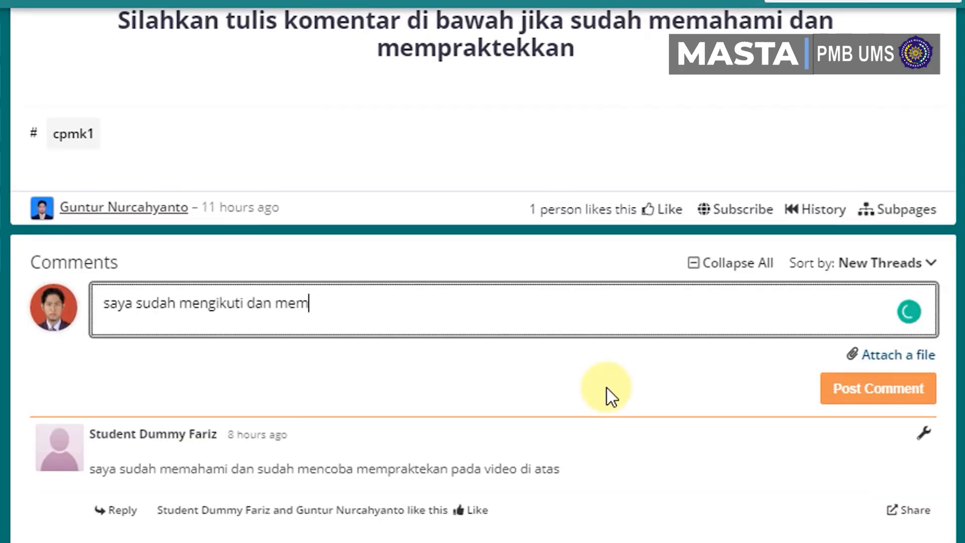
text(ahami video-video tersebut serta memprakt)
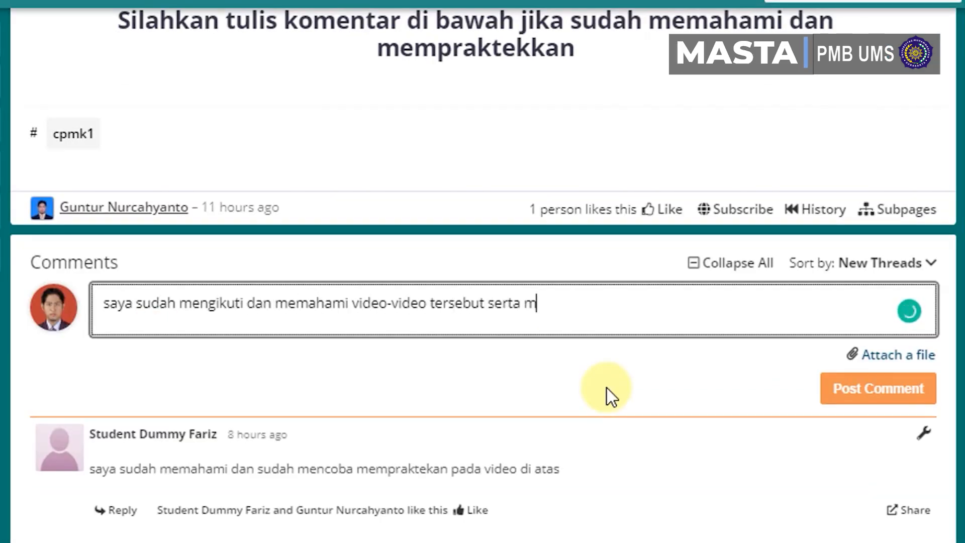
text(ekkan pada video di atas)
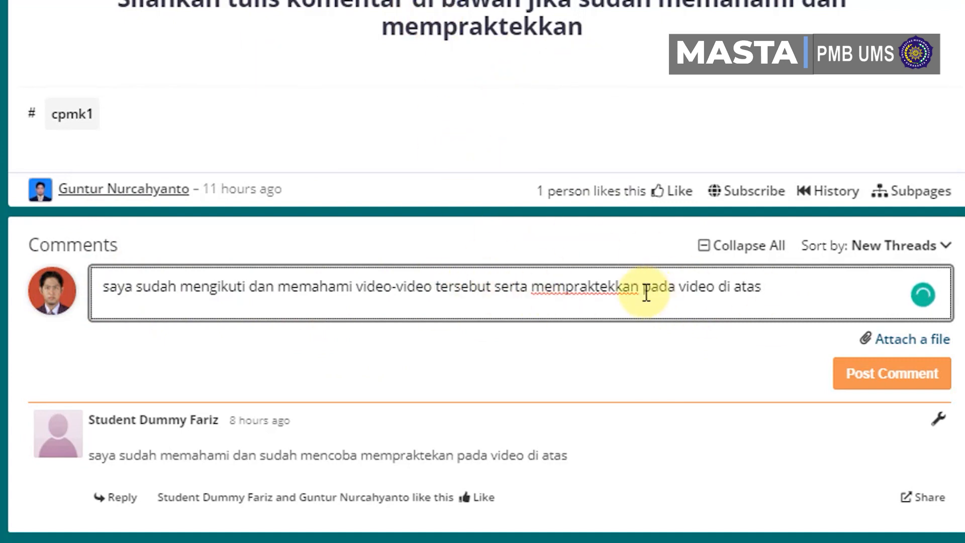
Step: Post the drafted comment without attaching any file
click(916, 341)
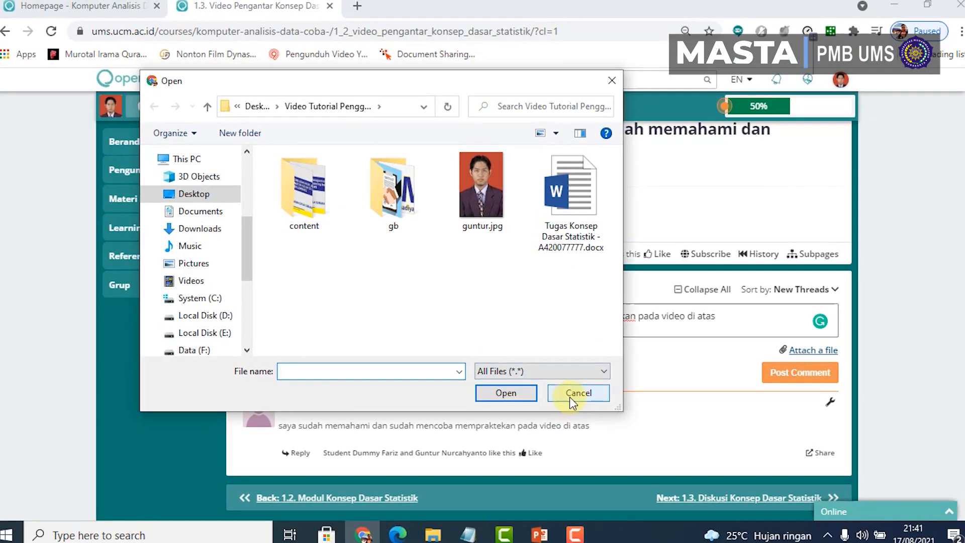
click(545, 405)
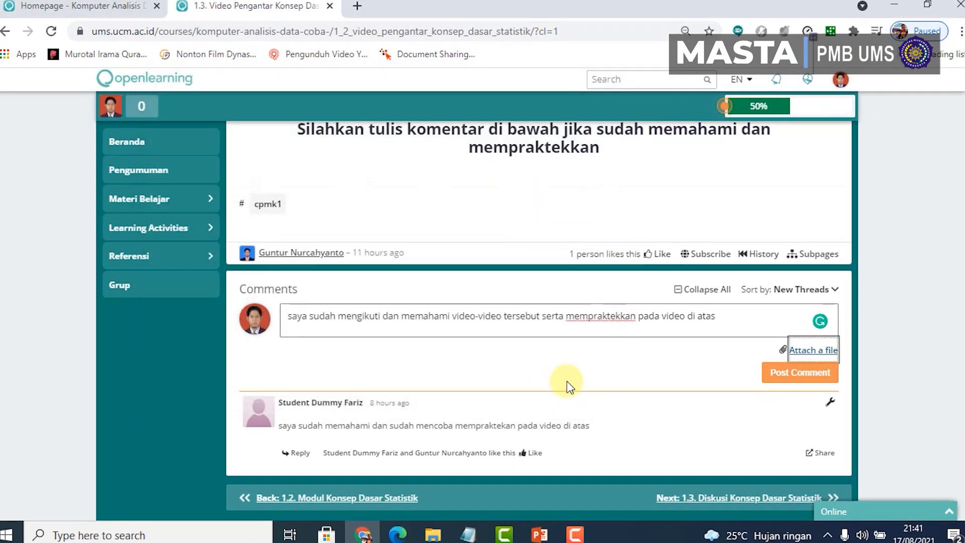
scroll(595, 365, up, 1)
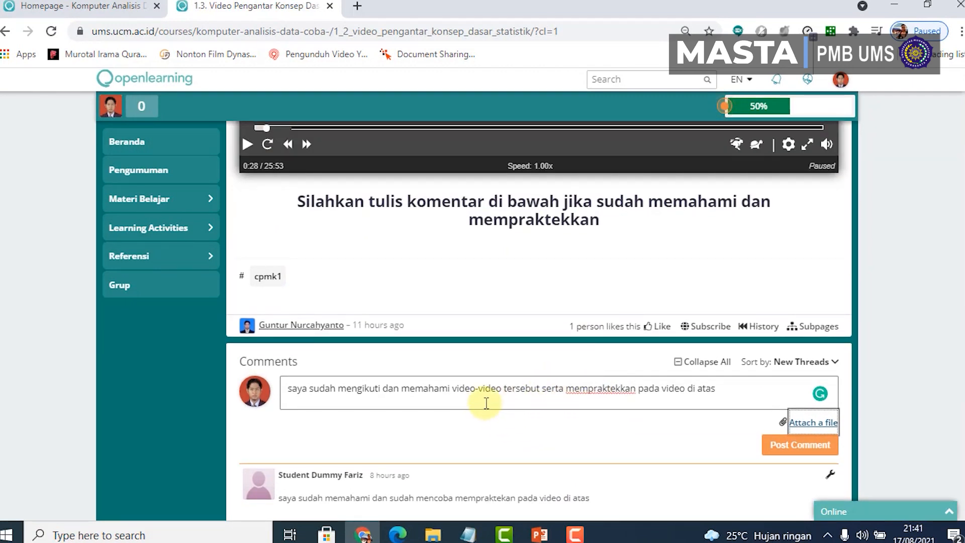
click(312, 387)
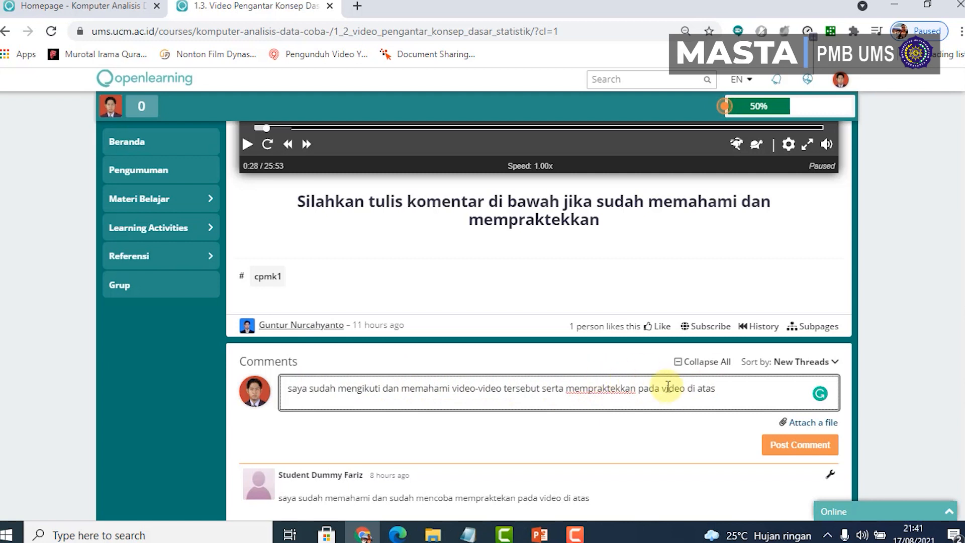
scroll(658, 397, down, 2)
click(798, 374)
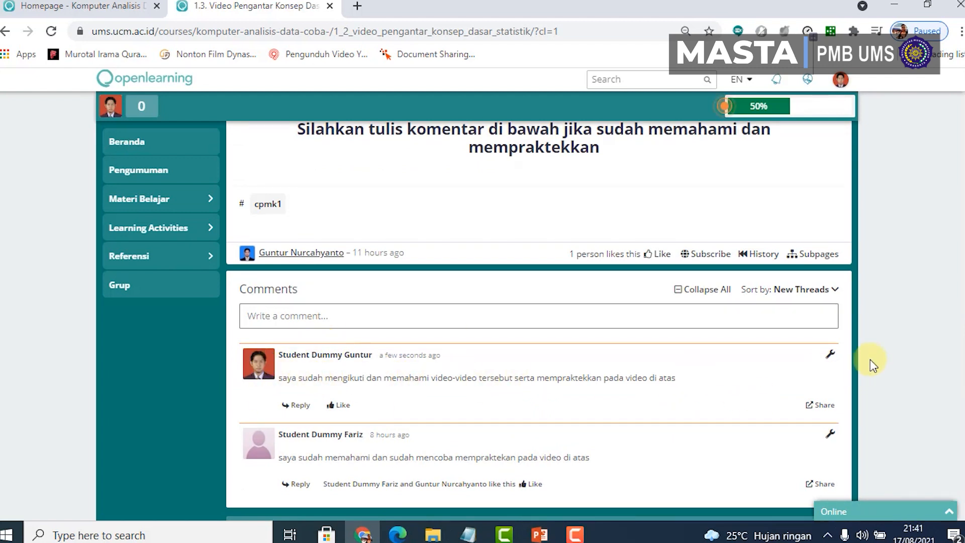
Step: Follow the Next link at the page bottom to 1.3. Diskusi Konsep Dasar Statistik
scroll(870, 360, up, 15)
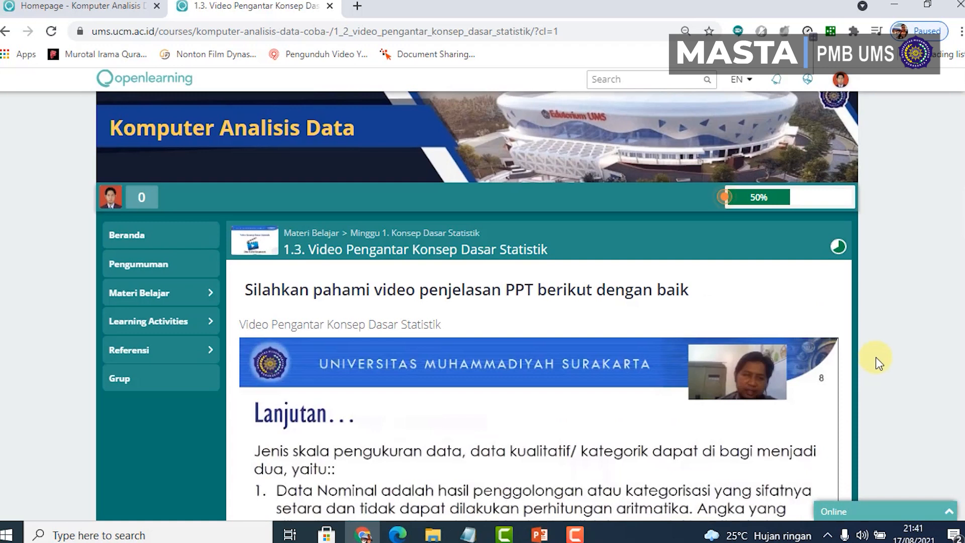
scroll(875, 357, down, 4)
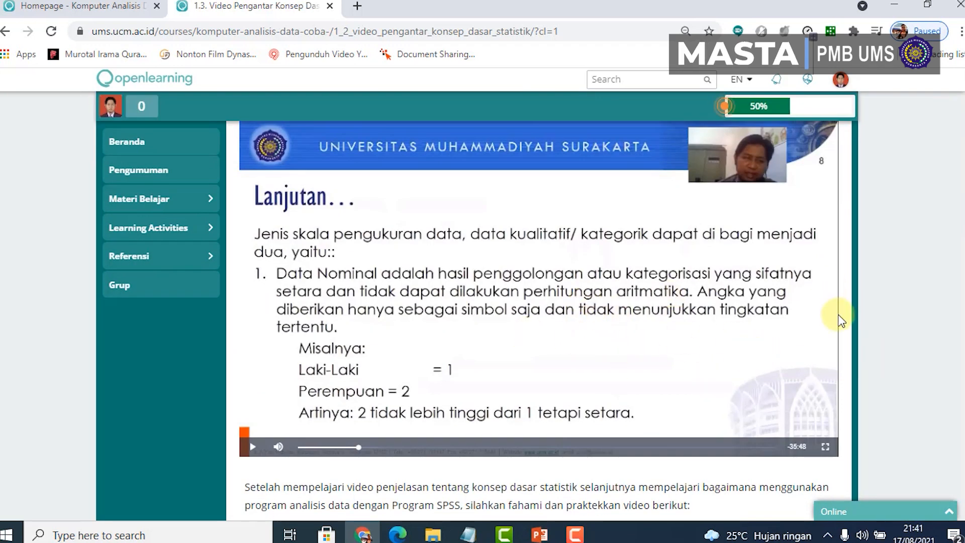
scroll(832, 250, up, 4)
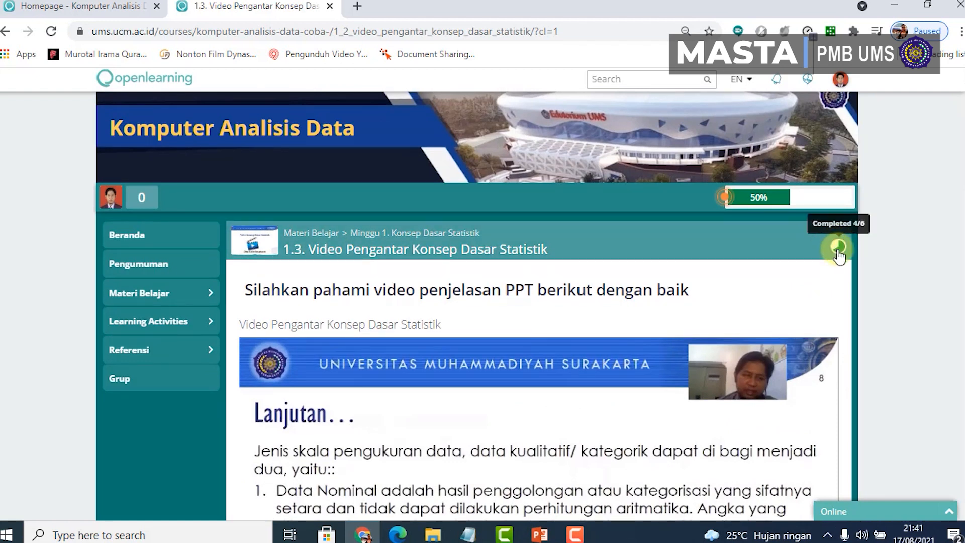
scroll(853, 266, down, 6)
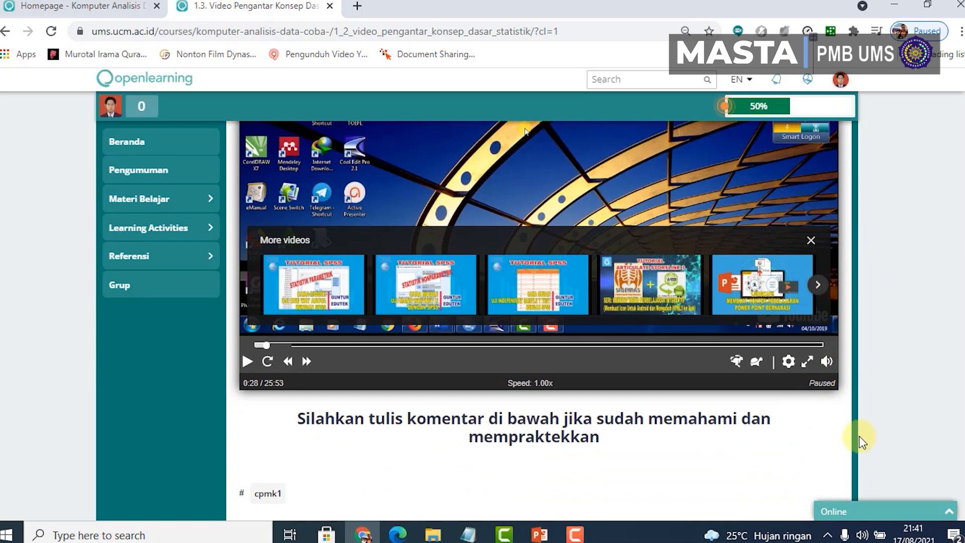
scroll(860, 438, down, 4)
scroll(828, 412, down, 4)
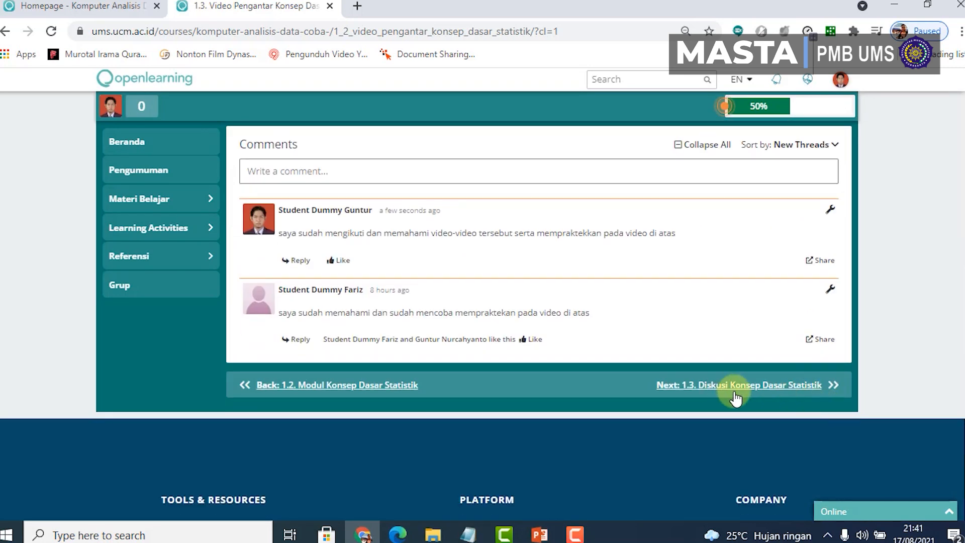
click(715, 391)
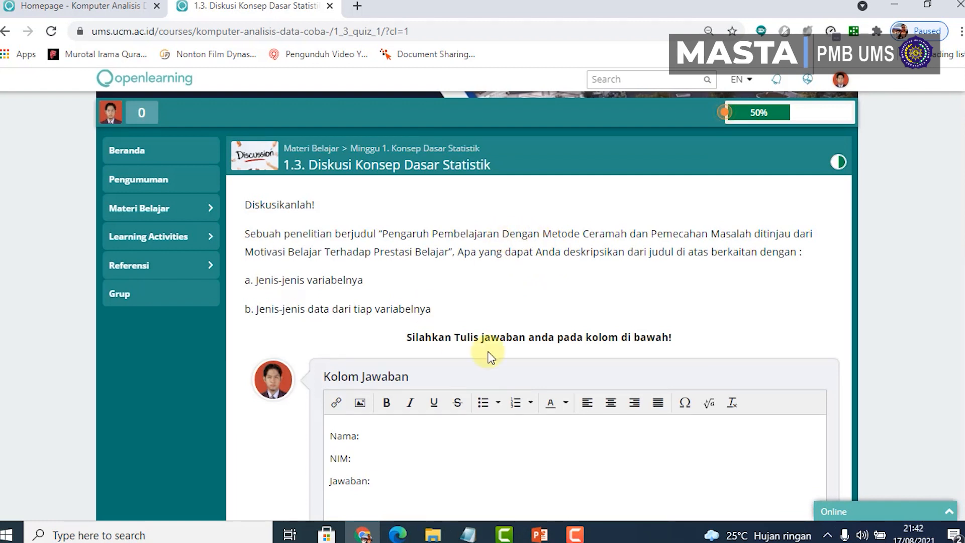
Step: Fill in the student's name and NIM lines in the Kolom Jawaban box
scroll(487, 349, down, 4)
scroll(475, 347, up, 4)
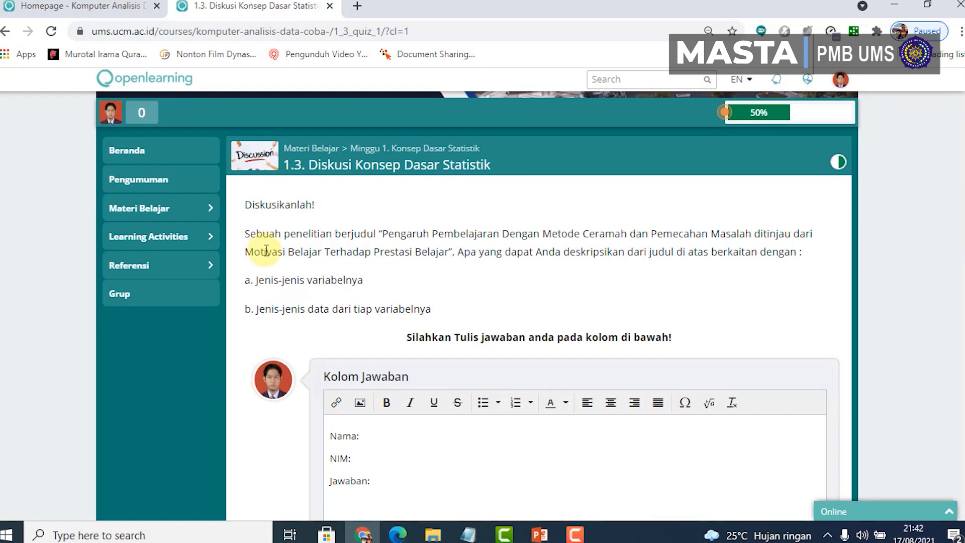
scroll(412, 358, down, 3)
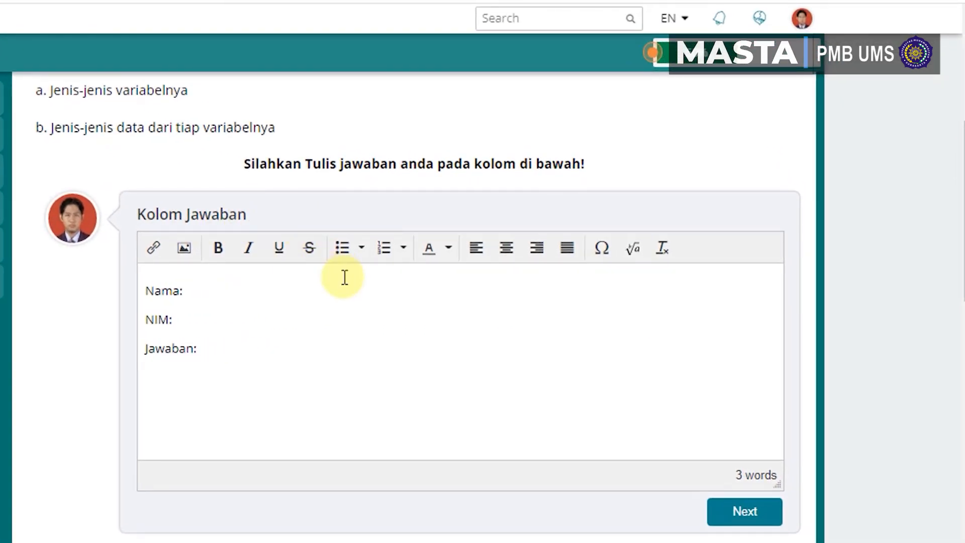
scroll(434, 293, up, 3)
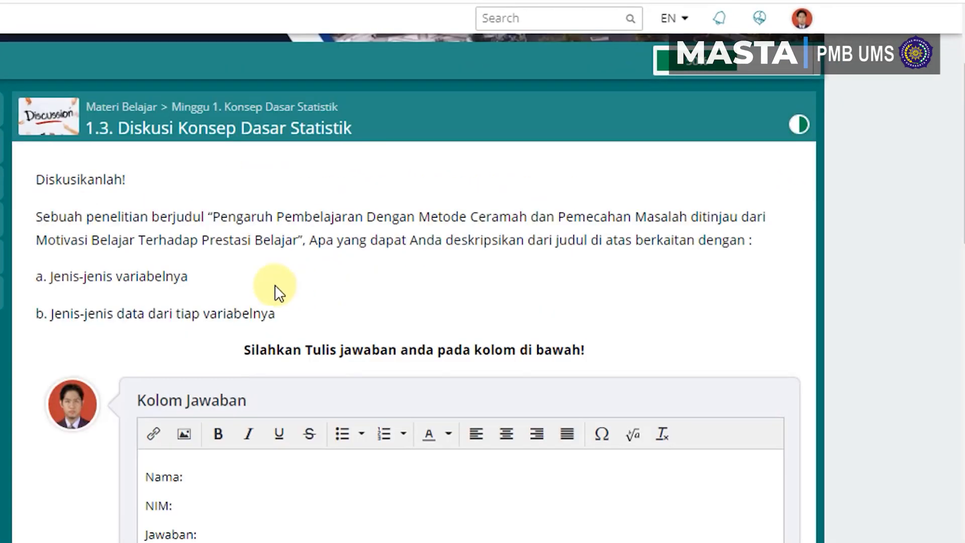
click(208, 476)
scroll(314, 432, down, 3)
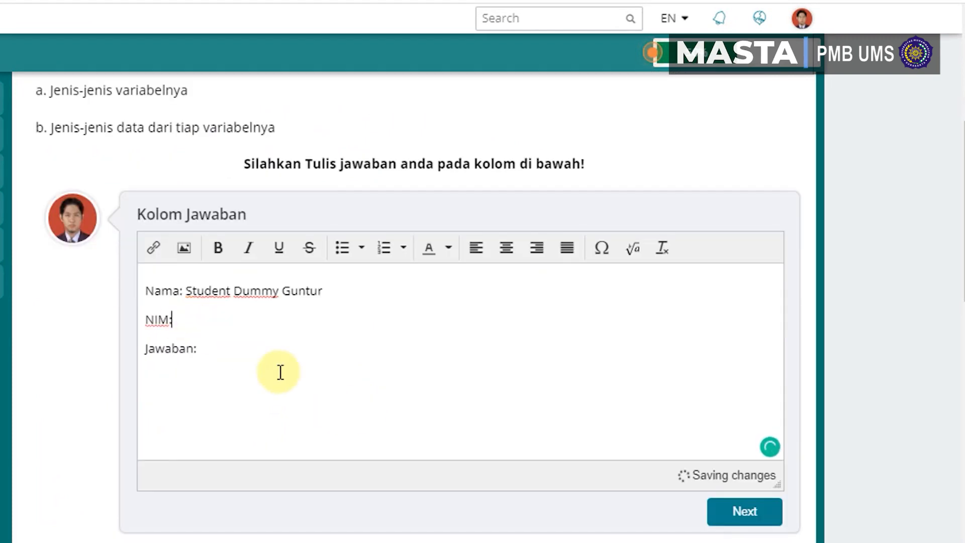
text(A4200)
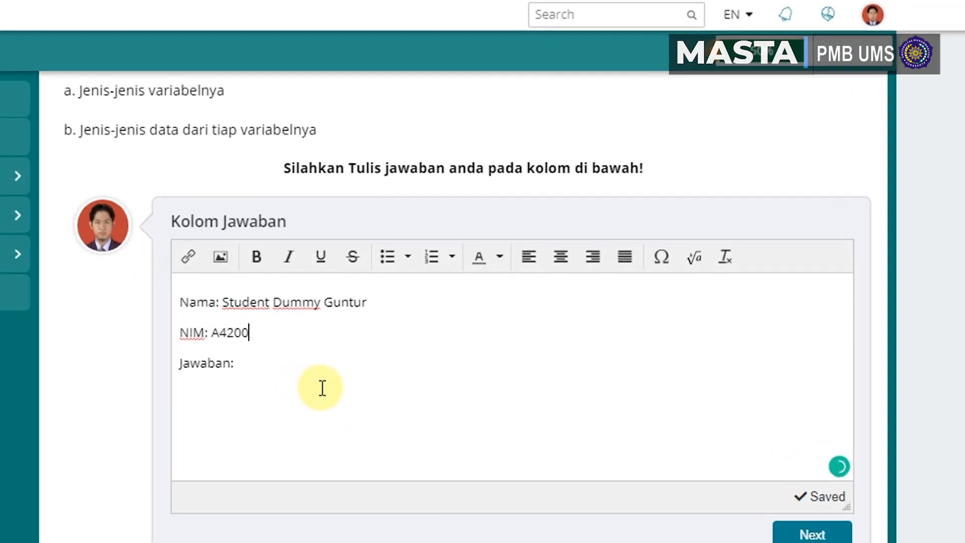
text(77777)
Step: Add an empty line below Jawaban: ready for the answer text
click(316, 382)
key(Return)
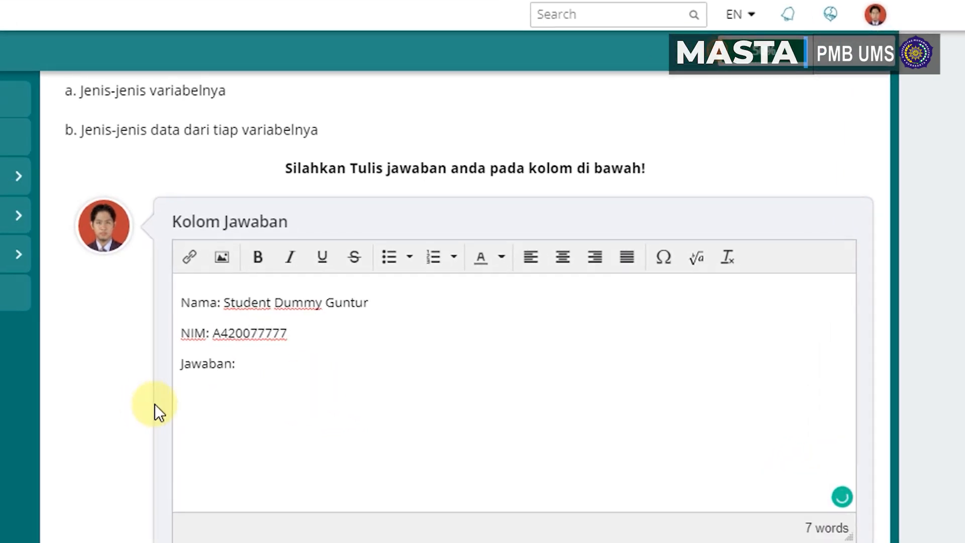
scroll(945, 253, down, 5)
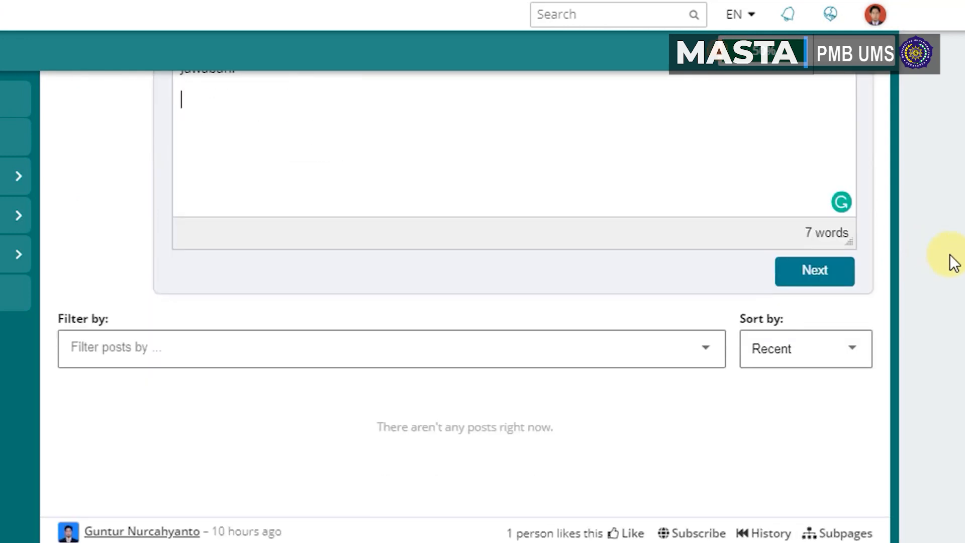
scroll(930, 282, up, 6)
scroll(472, 351, down, 5)
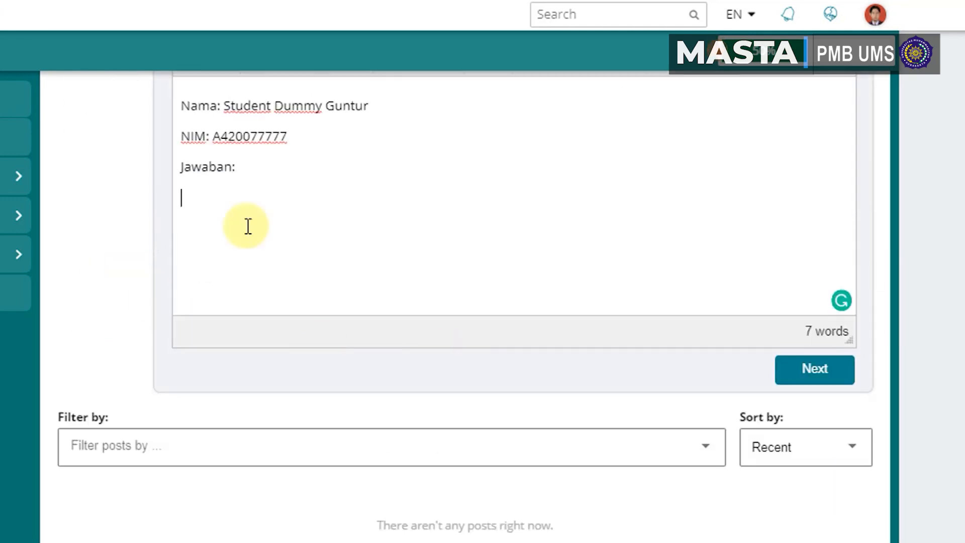
scroll(251, 430, down, 5)
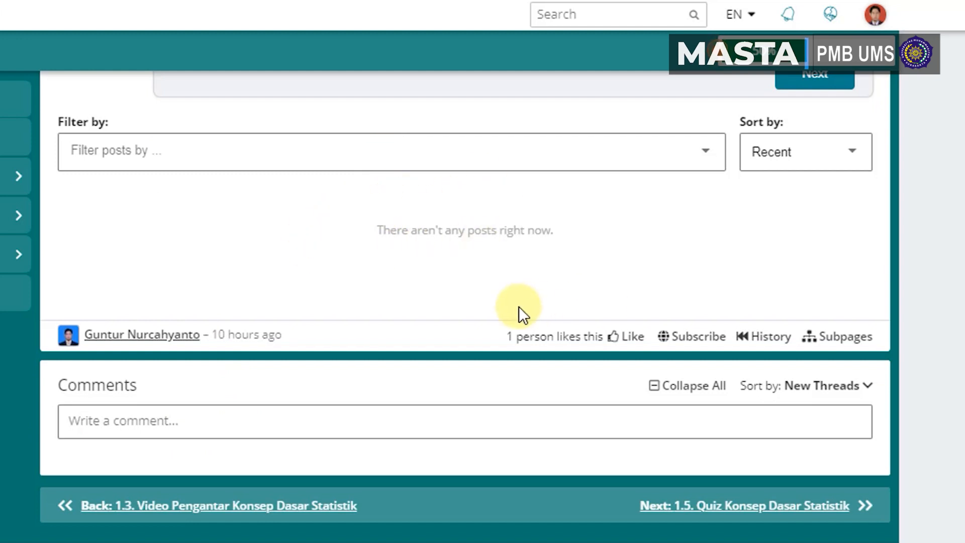
scroll(315, 394, up, 2)
scroll(309, 302, up, 7)
click(195, 390)
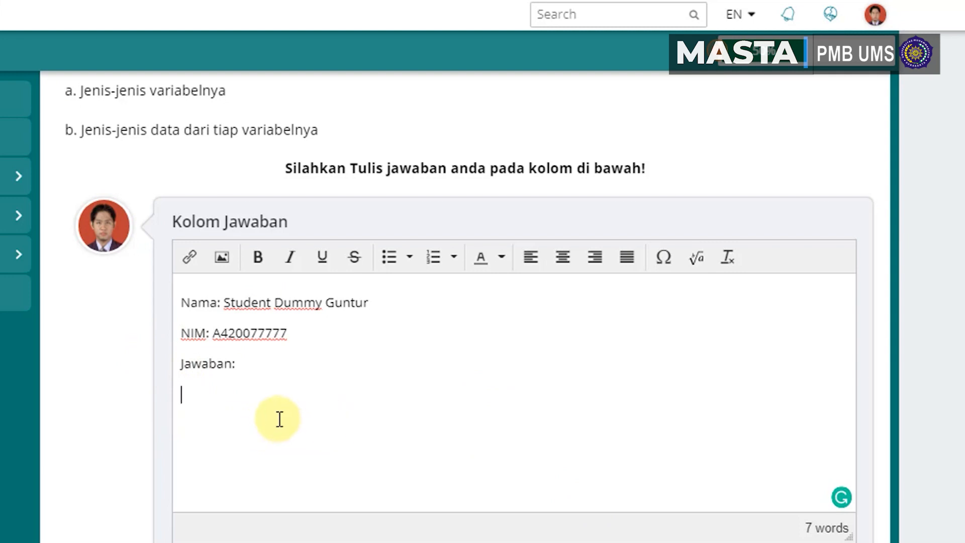
Step: Paste the prepared answer and restore the '1.' Variabel penelitian and '2.' Jenis data penelitian headings
text(Variabel penelitian : Dalam penelitian ini terdiri dari tiga variable, yaitu Metode Ceramah dan Pemecahan masalah sebagai variabel bebas ke satu (X1), Motivasi Belajar sebagai variabel  bebas ke dua (X2)  dan Prestasi sebagai variabel terikat (Y). Jenis data penelitian : Variabel Metode (X1) jenis datanya adalah Nominal Variabel Motivasi Belajar (X2) jenis datanya adalah Ordinal Variabel Prestasi Belajar  (Y)  jenis  datanya  adalah  Rasio)
click(202, 371)
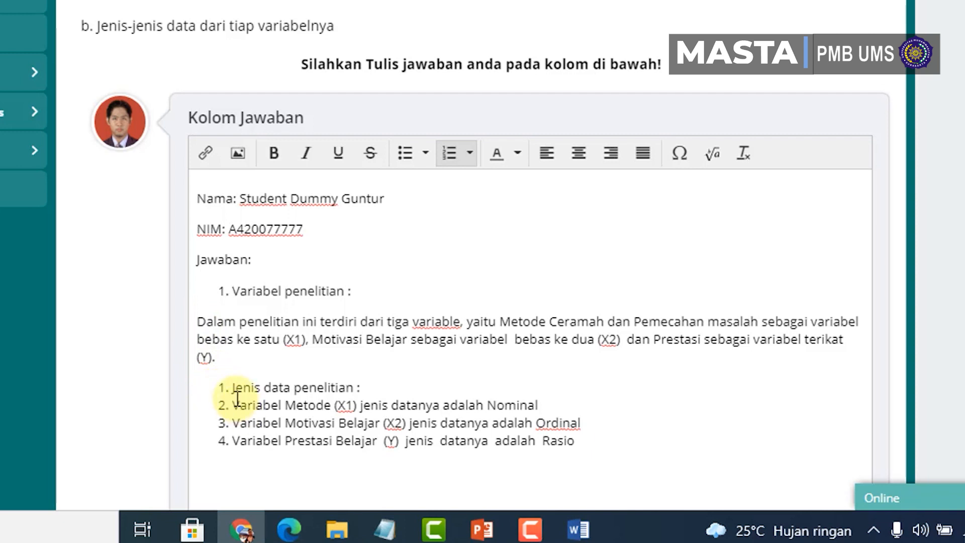
key(BackSpace)
key(BackSpace)
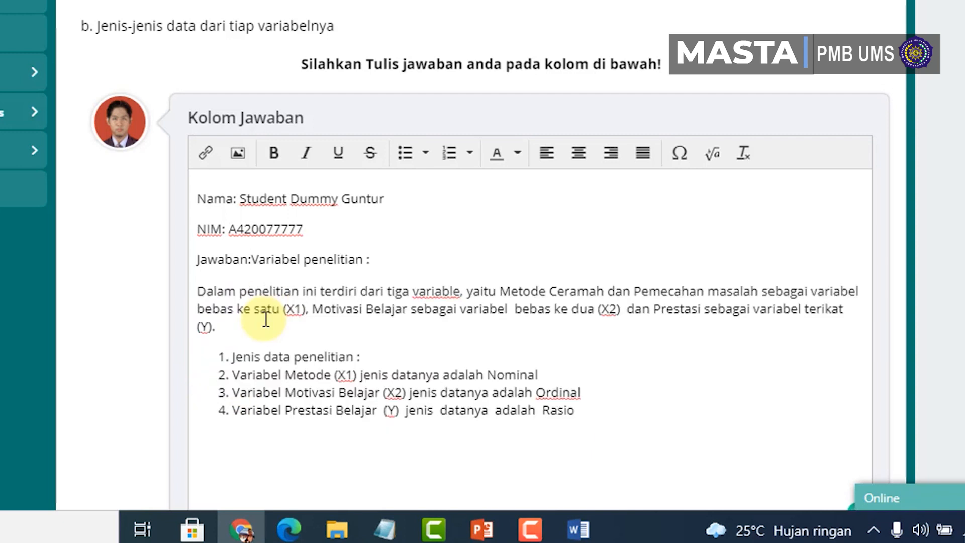
key(Return)
text(1.)
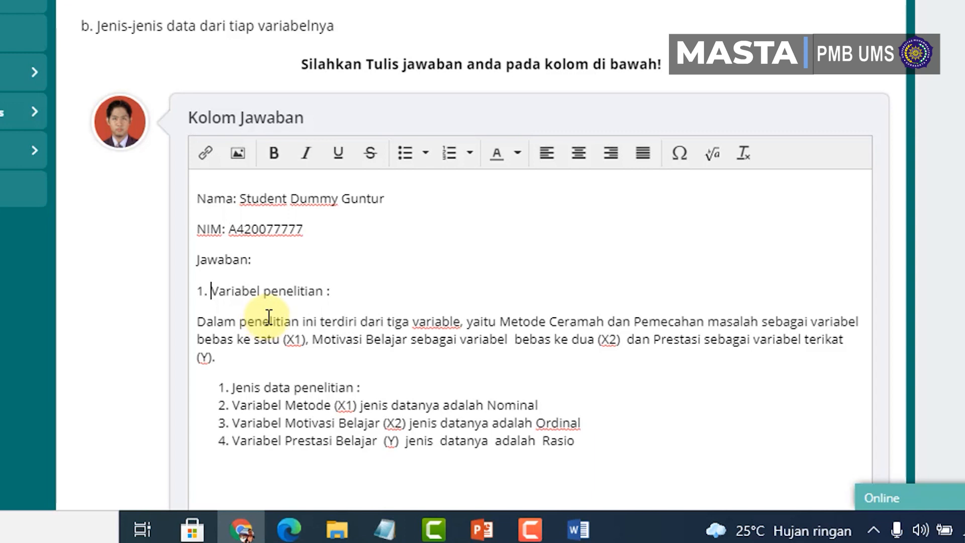
click(235, 397)
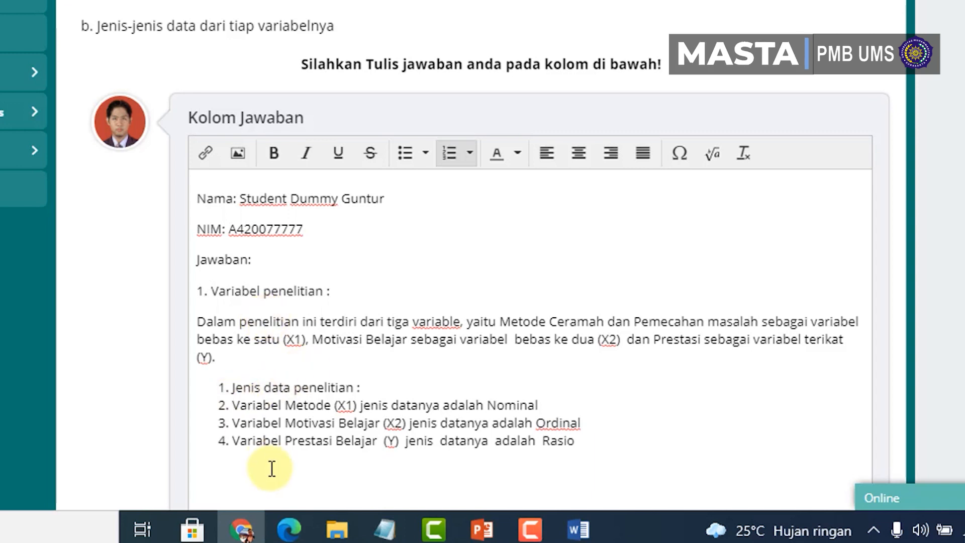
key(BackSpace)
key(BackSpace)
key(BackSpace)
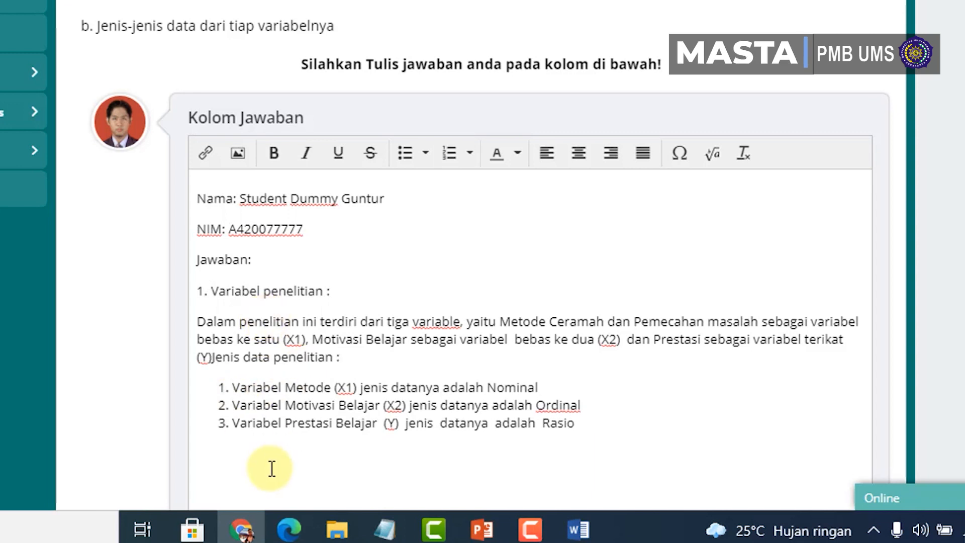
text(.)
key(Return)
text(2.)
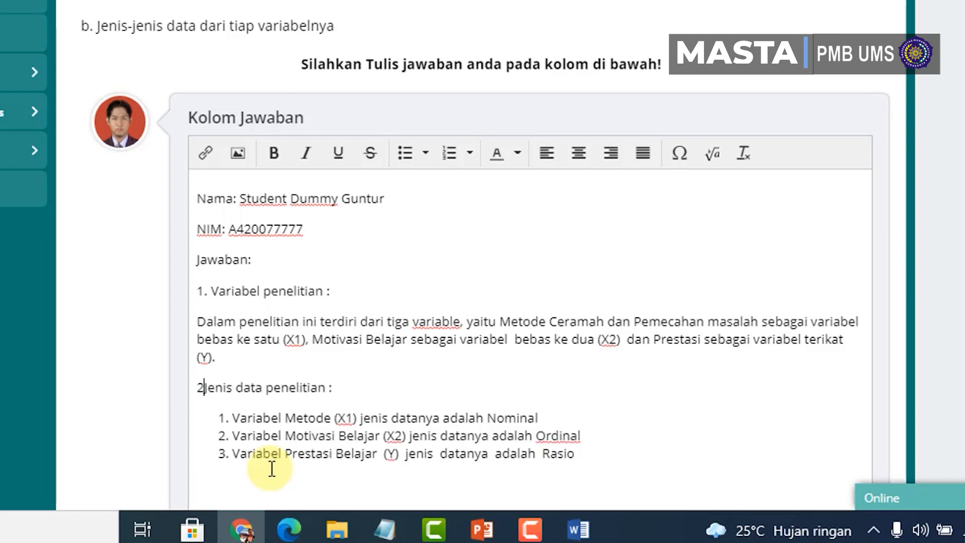
Step: Make the three variable data-type lines (Nominal, Ordinal, Rasio) a bulleted list
drag(247, 418, 576, 454)
click(405, 153)
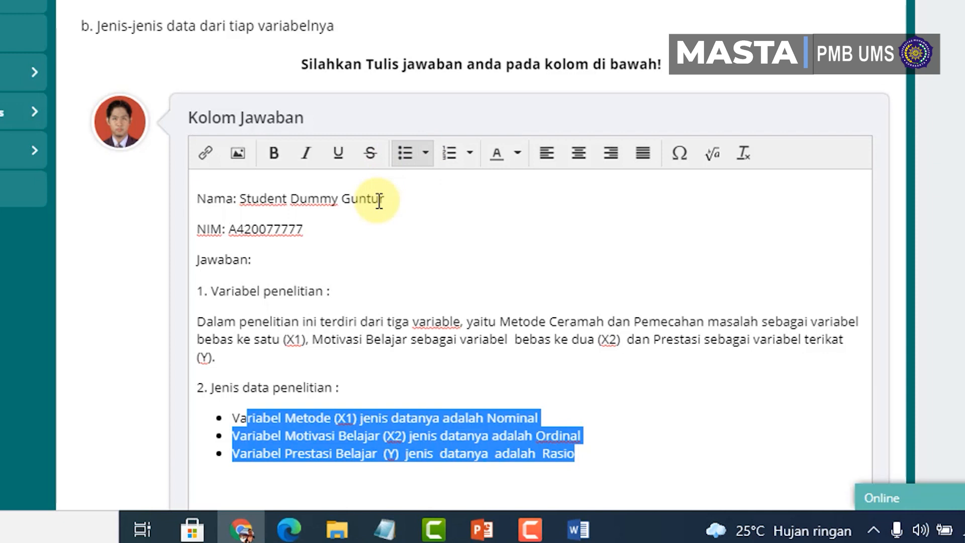
click(342, 387)
scroll(80, 187, down, 3)
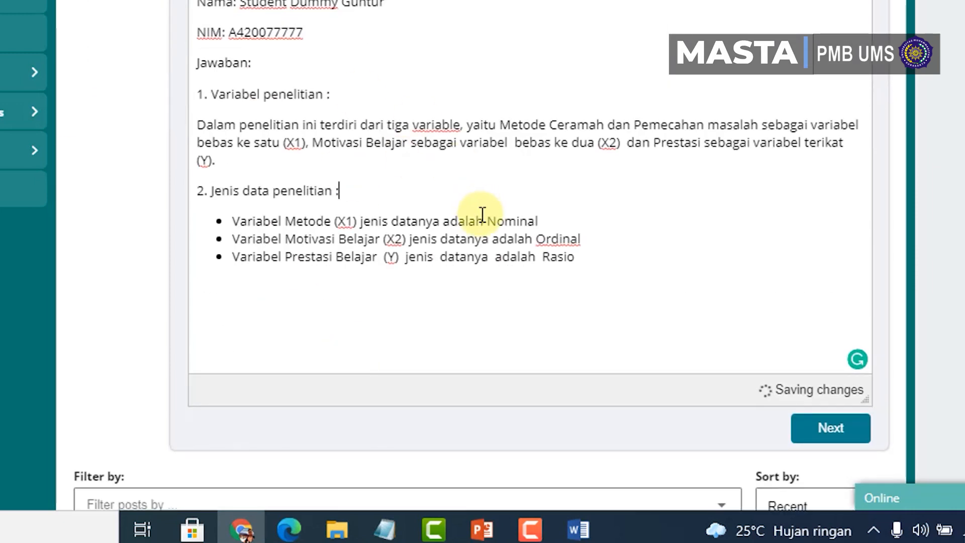
scroll(475, 216, up, 2)
scroll(614, 301, down, 5)
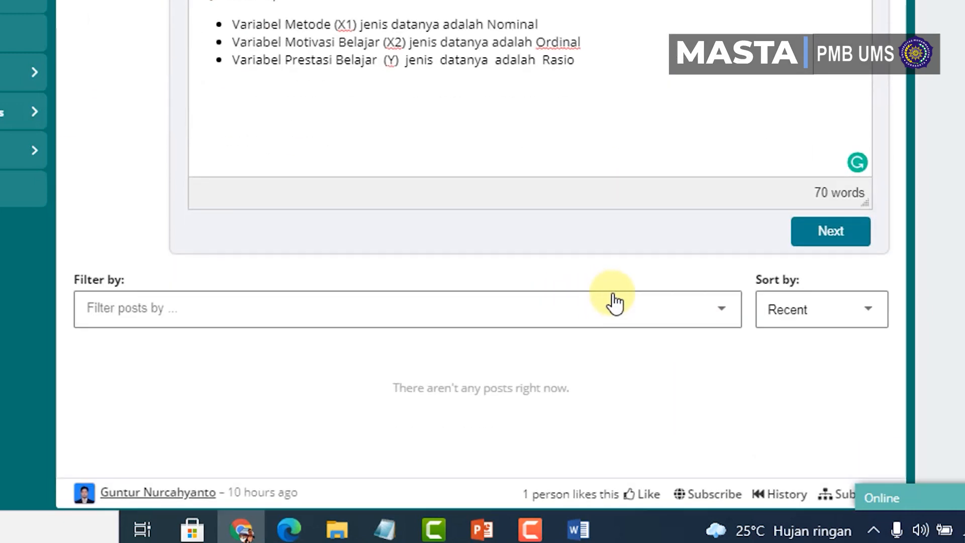
scroll(685, 221, up, 5)
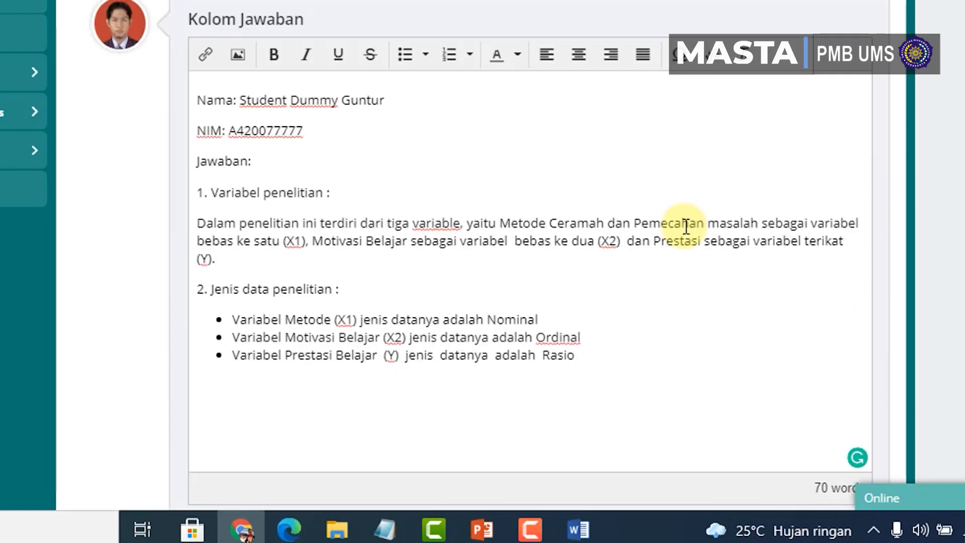
scroll(595, 226, up, 7)
scroll(594, 269, down, 11)
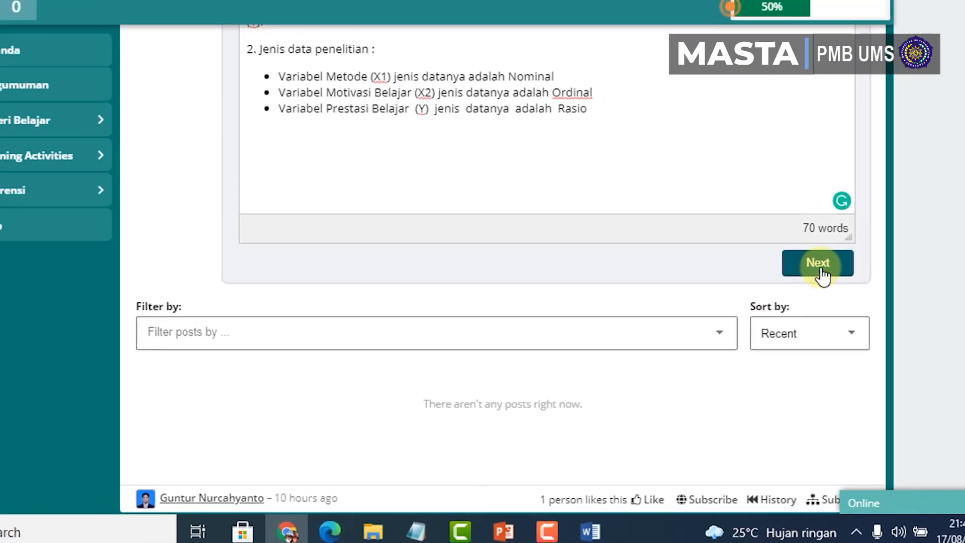
Step: Submit the answer through Next and Post, then review the posted answer cards
click(830, 231)
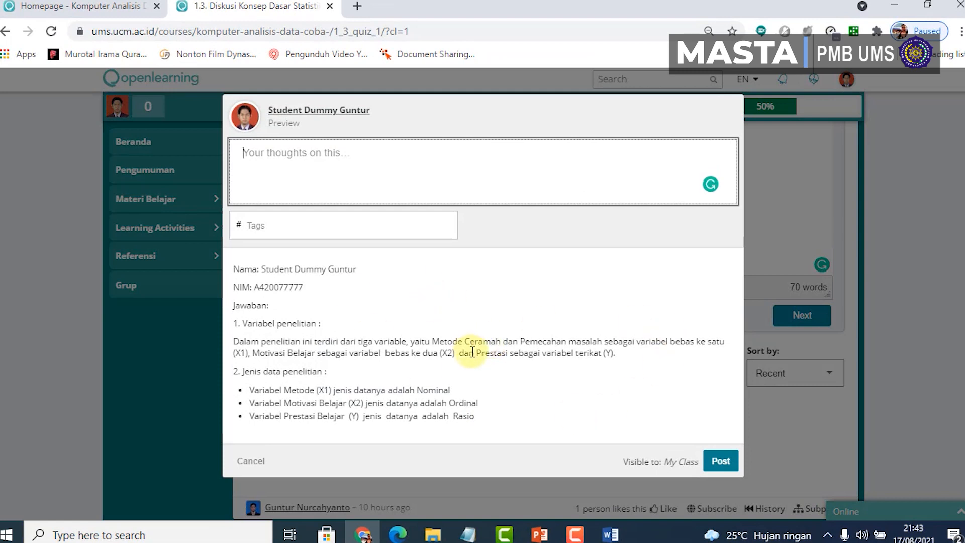
click(722, 462)
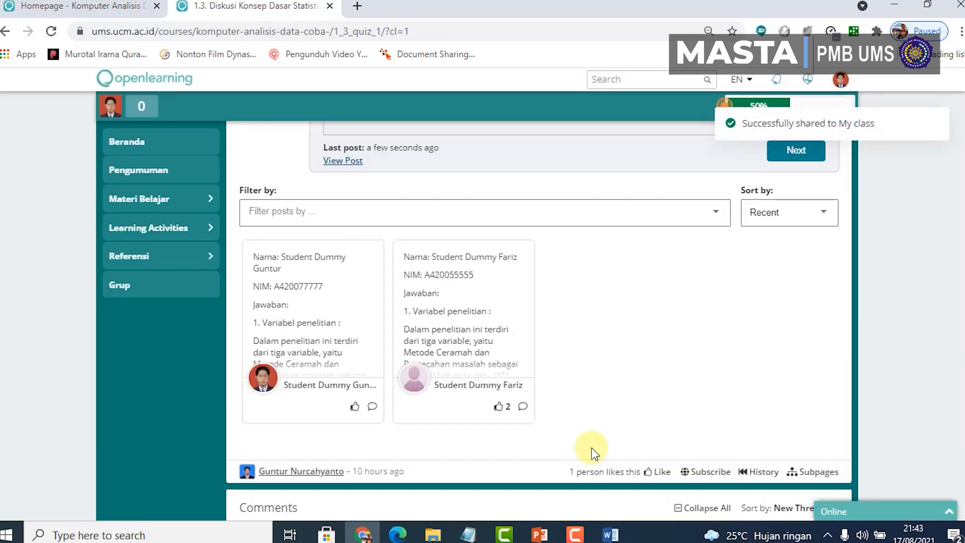
scroll(724, 262, up, 4)
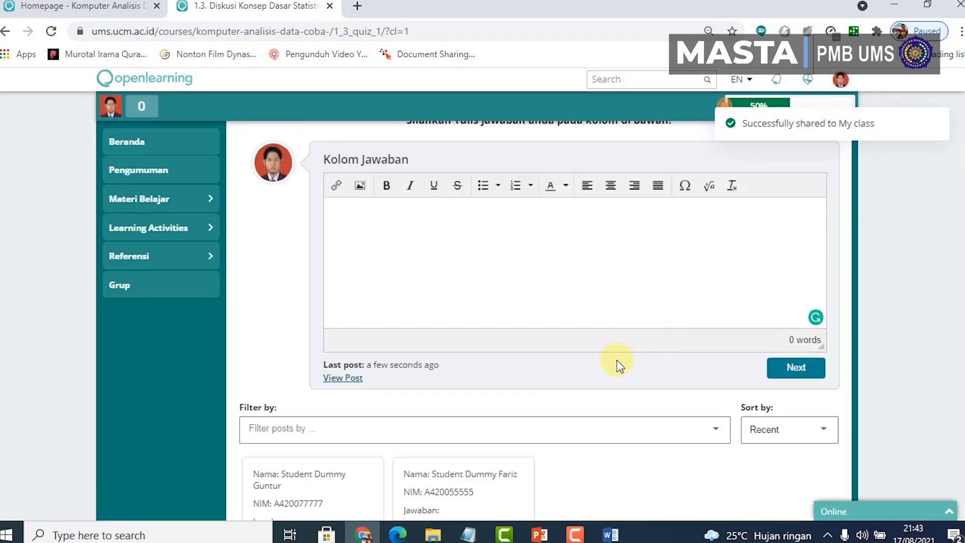
scroll(581, 368, down, 3)
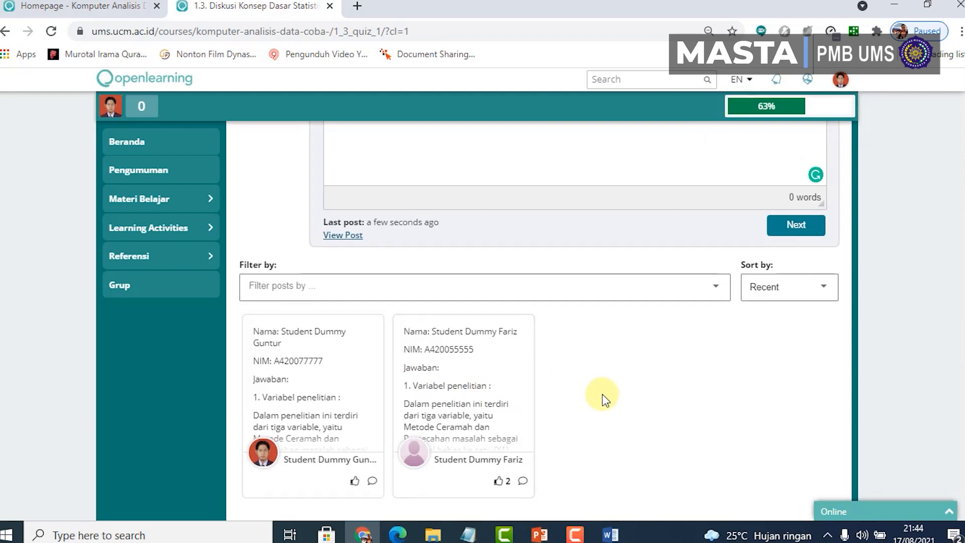
scroll(601, 397, up, 4)
scroll(598, 400, up, 4)
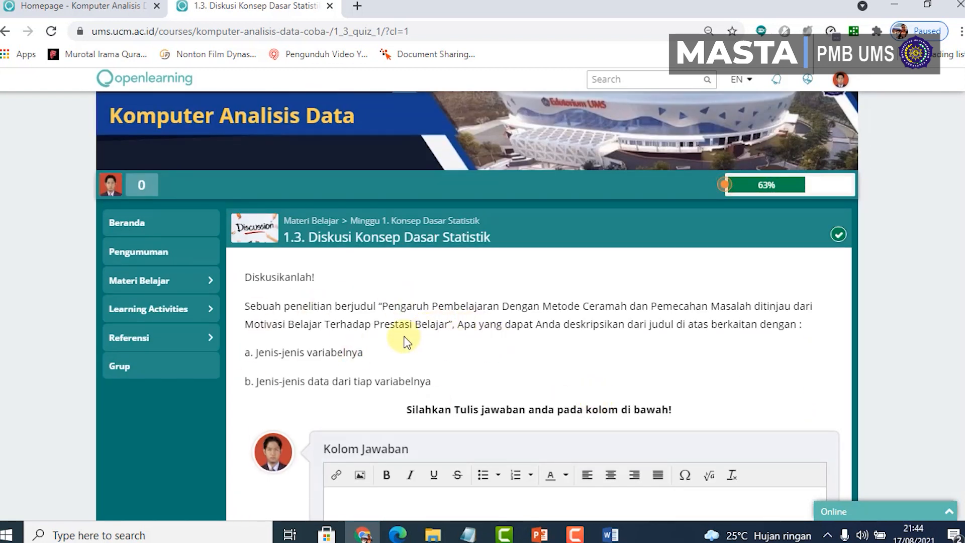
scroll(448, 342, down, 3)
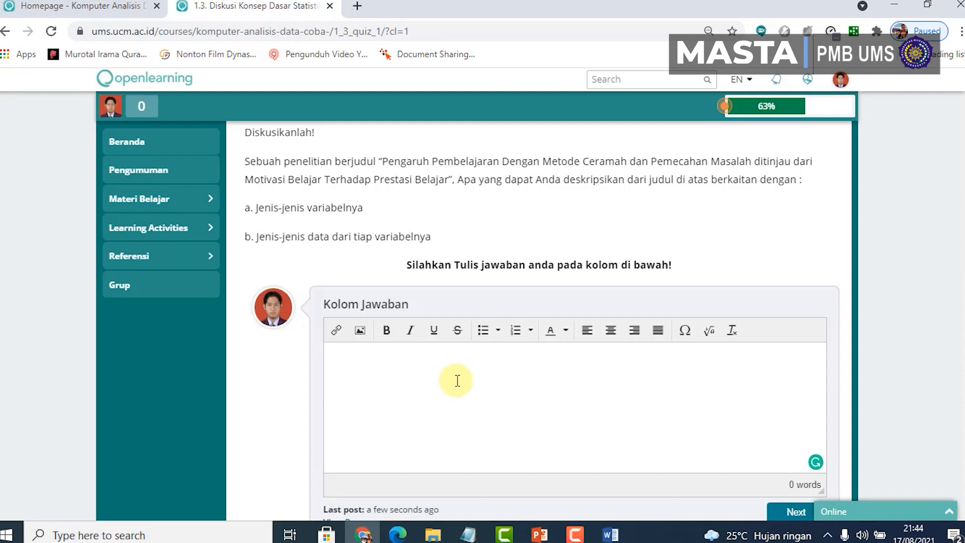
scroll(455, 382, down, 6)
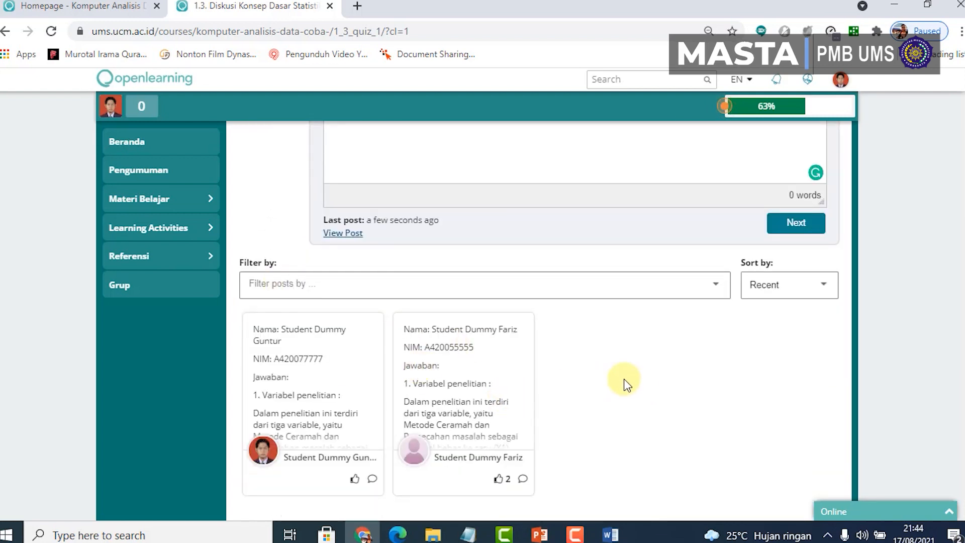
scroll(621, 383, down, 4)
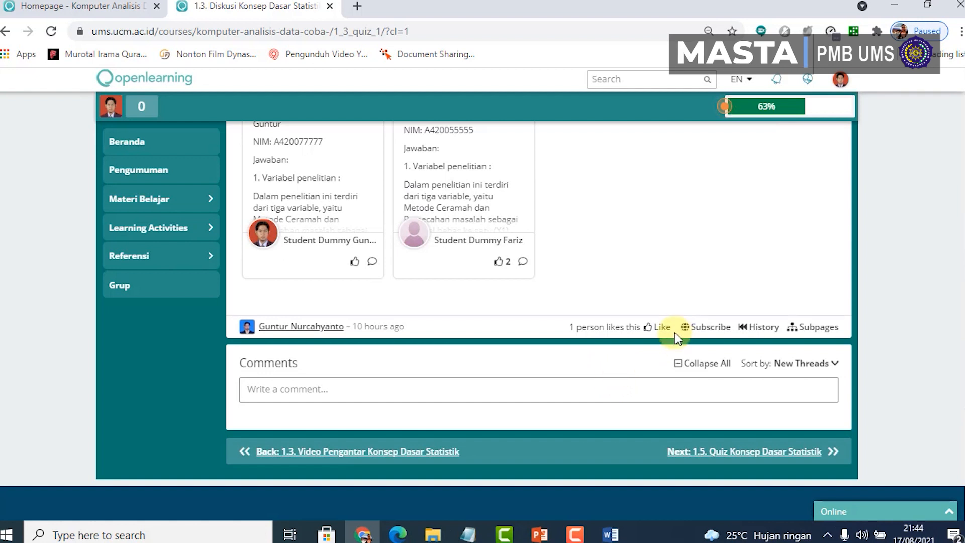
scroll(675, 333, up, 3)
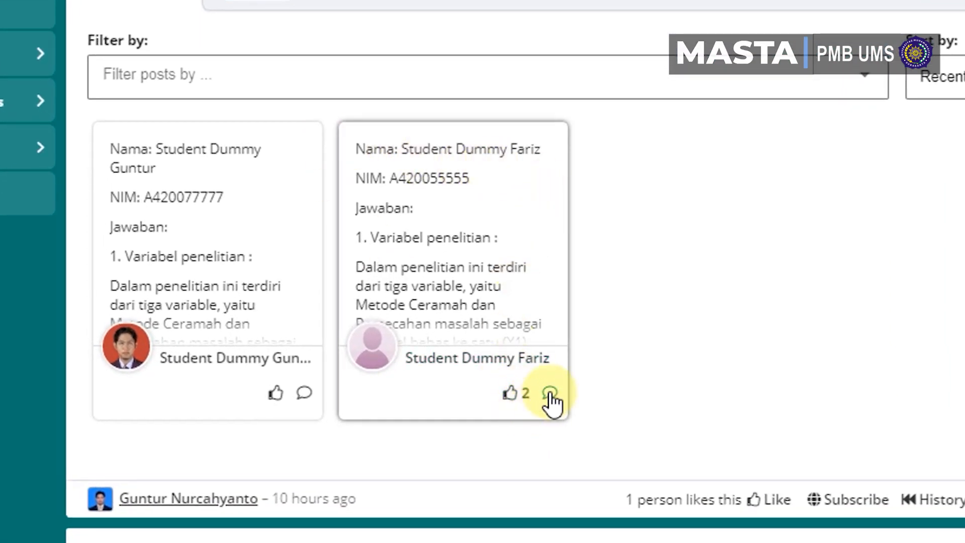
Step: Like a classmate's answer and post a comment agreeing with it
click(512, 395)
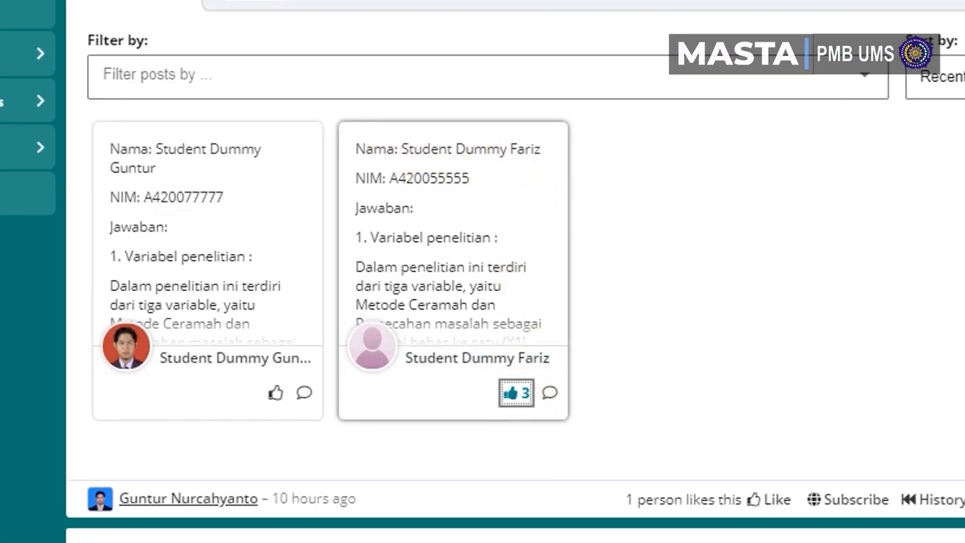
click(551, 394)
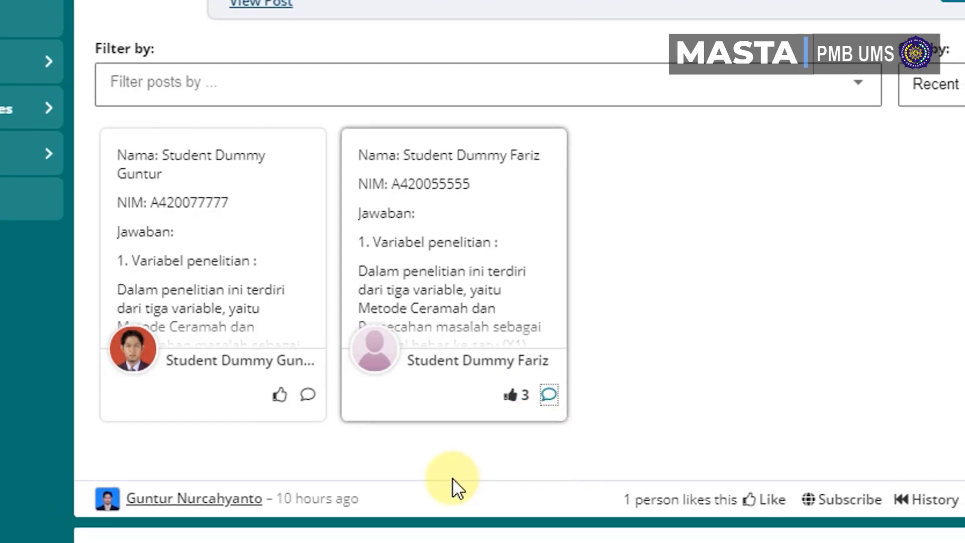
text(say)
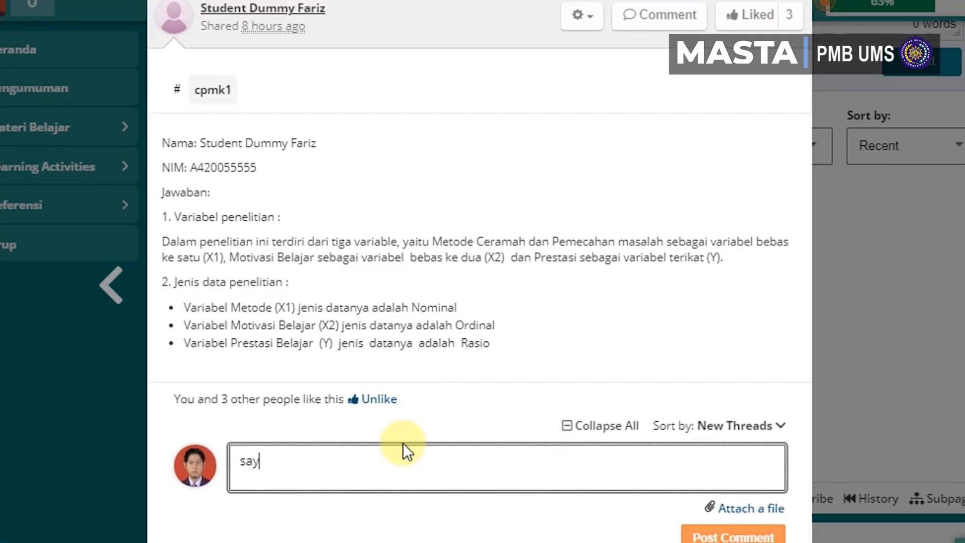
text(a juga setuju den)
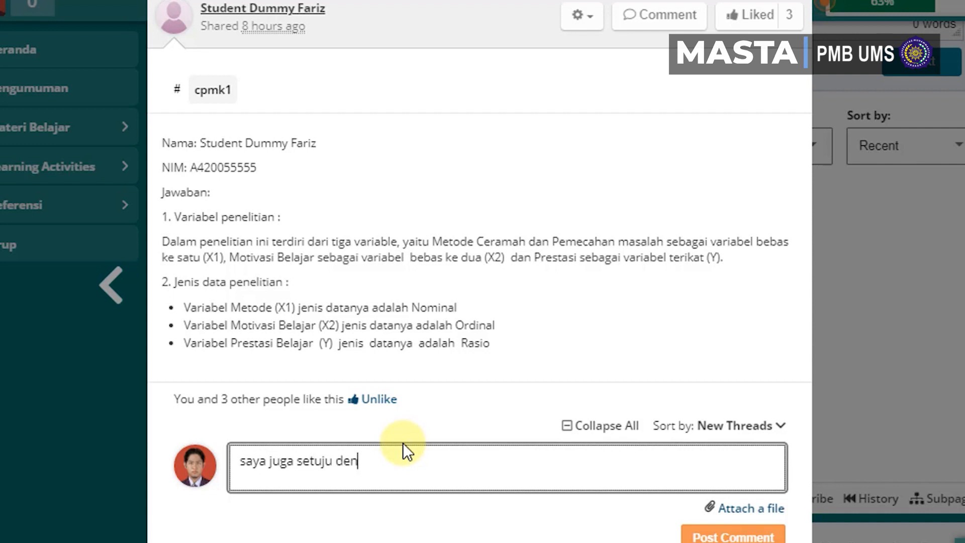
text(gan jawaban mas fariz)
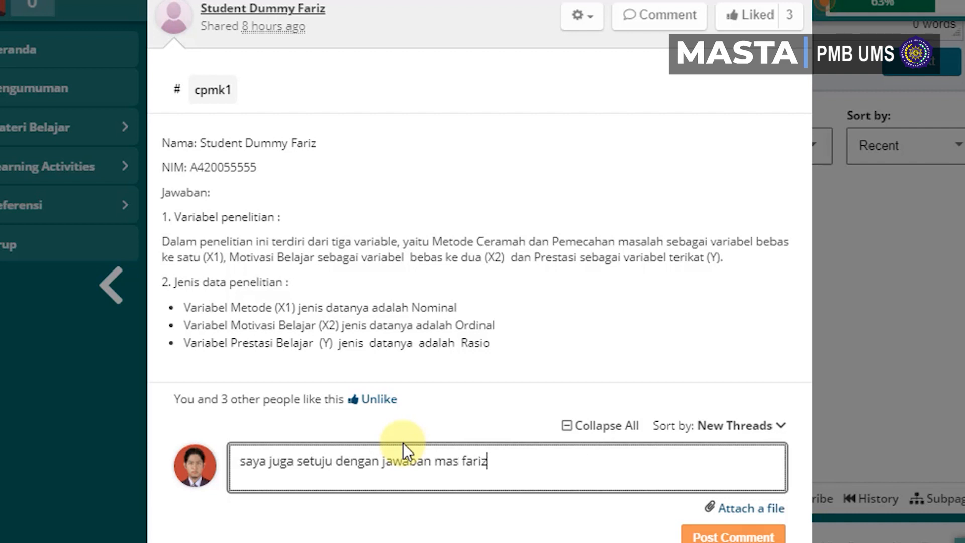
click(724, 531)
Step: Copy a shareable link to the new comment and close the post
mouse_move(553, 542)
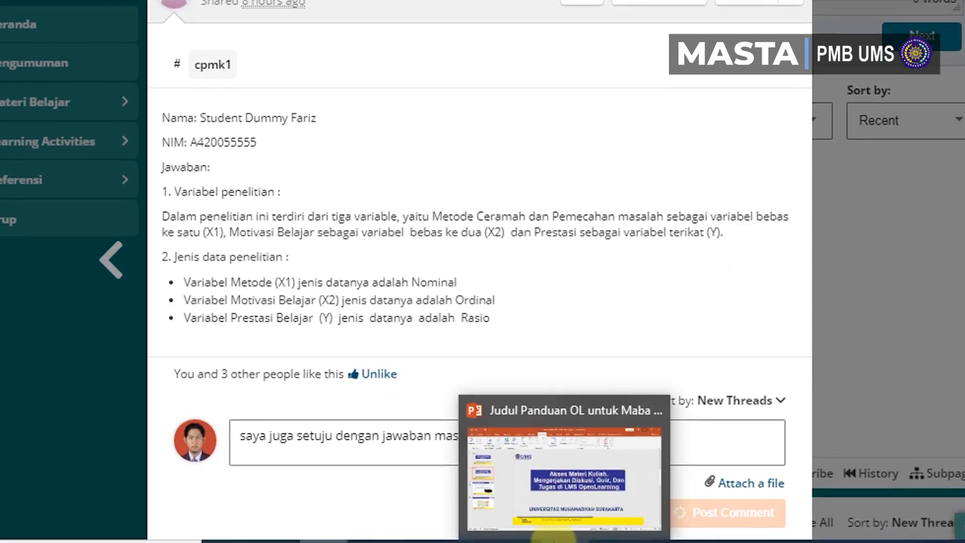
scroll(746, 251, down, 2)
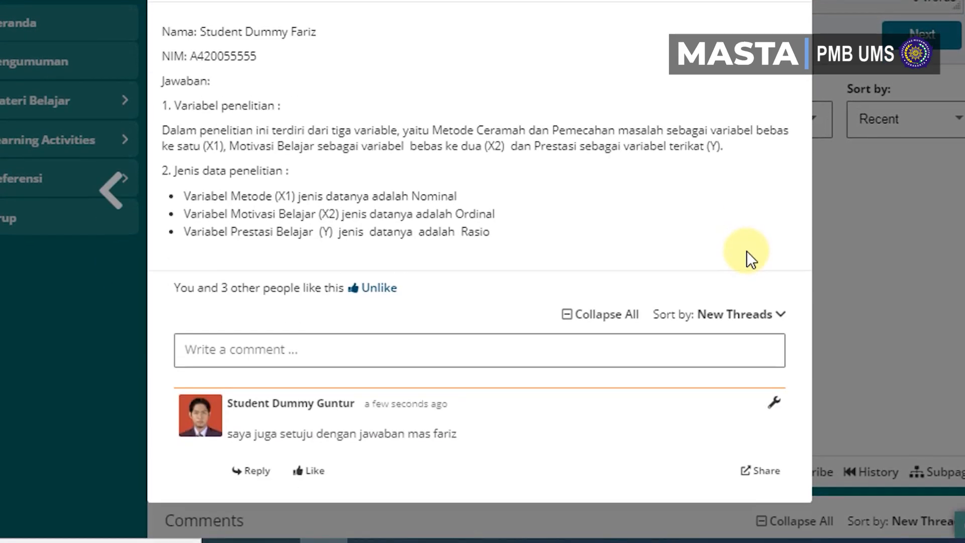
click(762, 473)
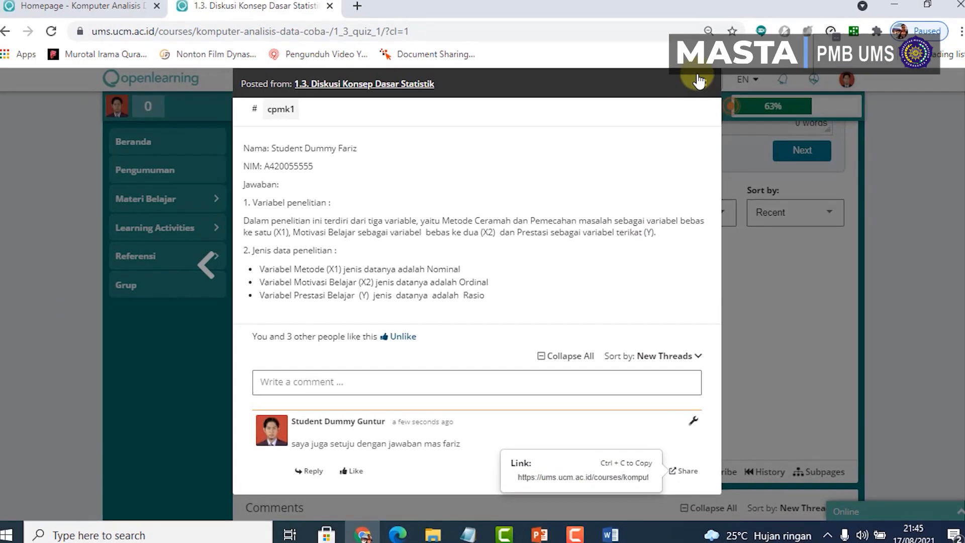
click(701, 82)
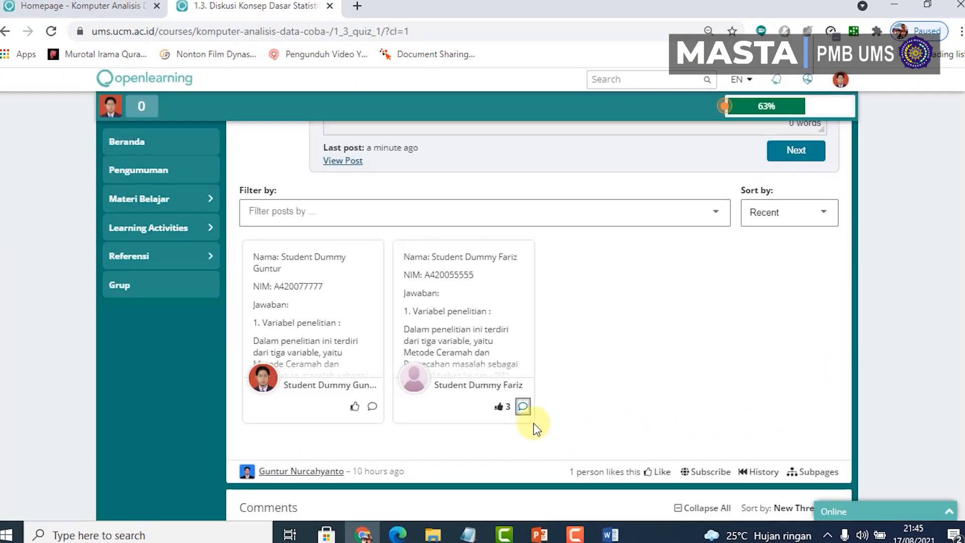
click(523, 406)
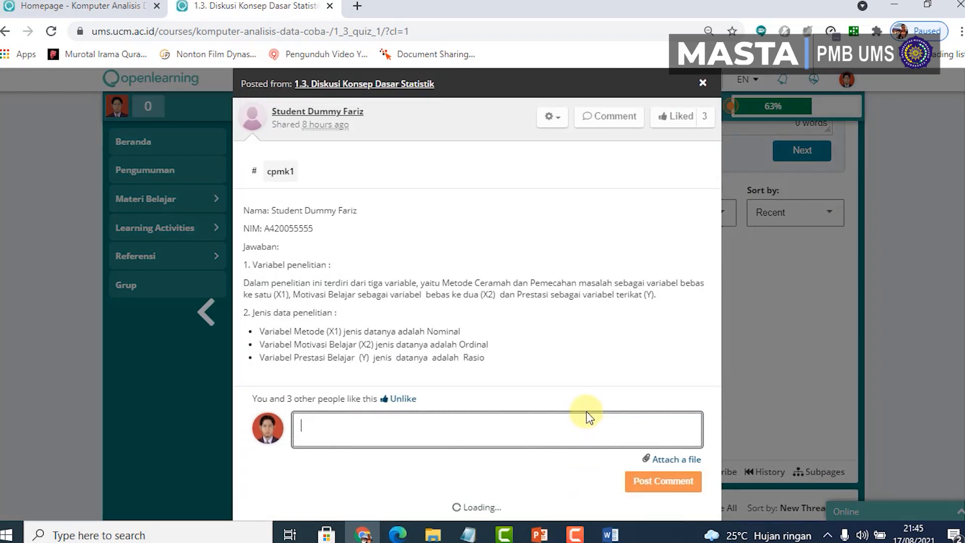
scroll(588, 416, down, 1)
scroll(573, 409, down, 2)
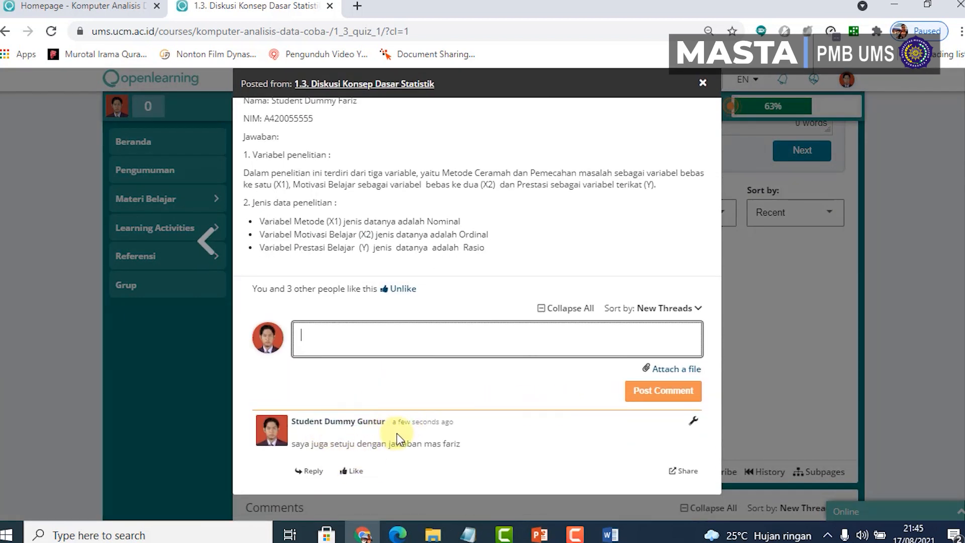
click(702, 83)
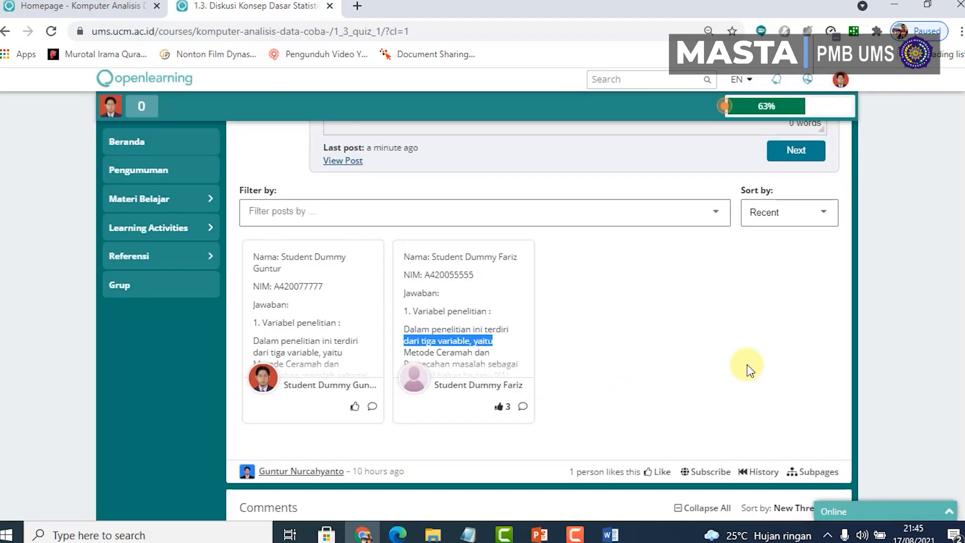
scroll(708, 372, up, 2)
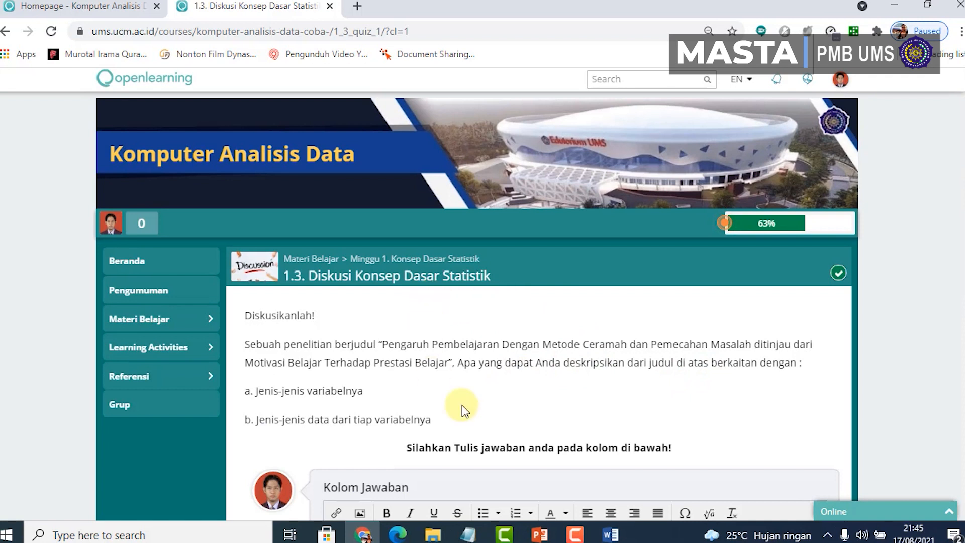
scroll(610, 360, down, 10)
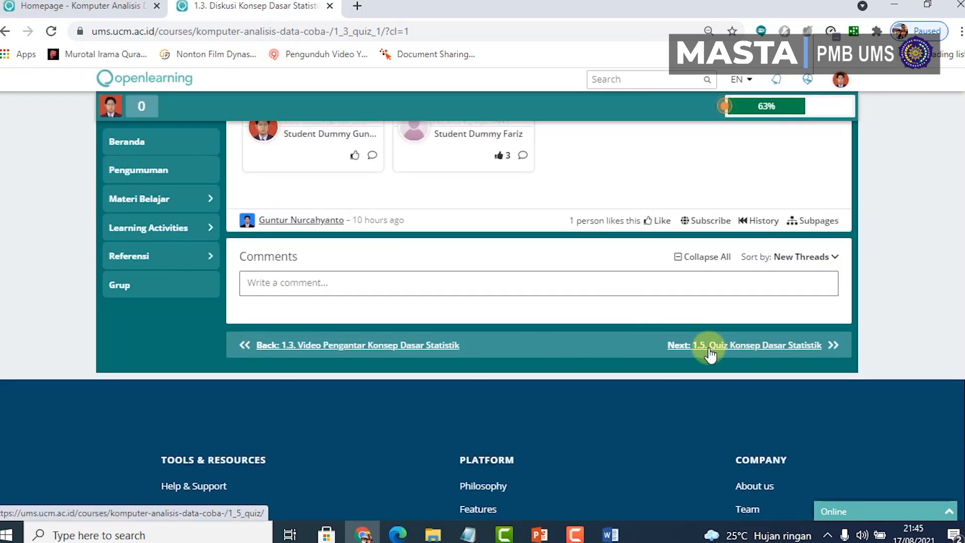
scroll(400, 355, up, 10)
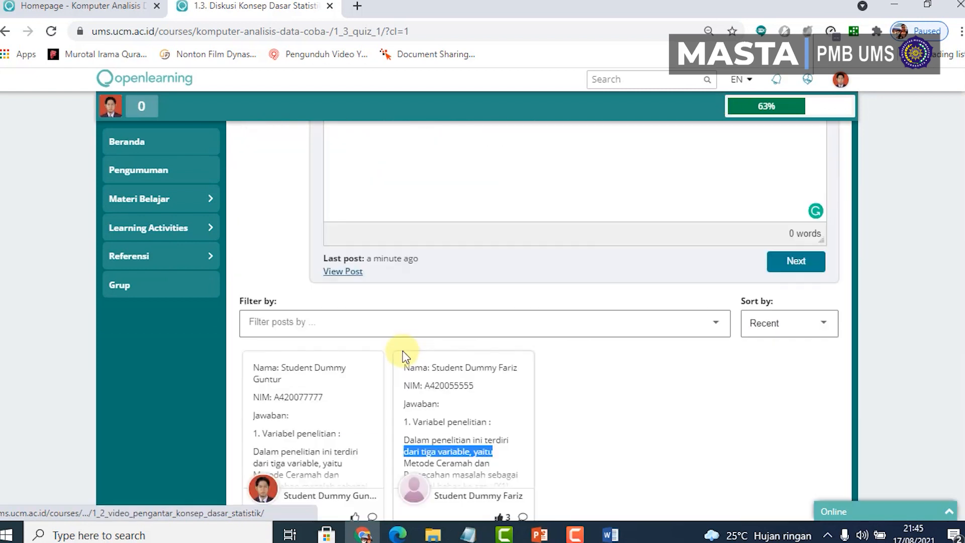
click(146, 203)
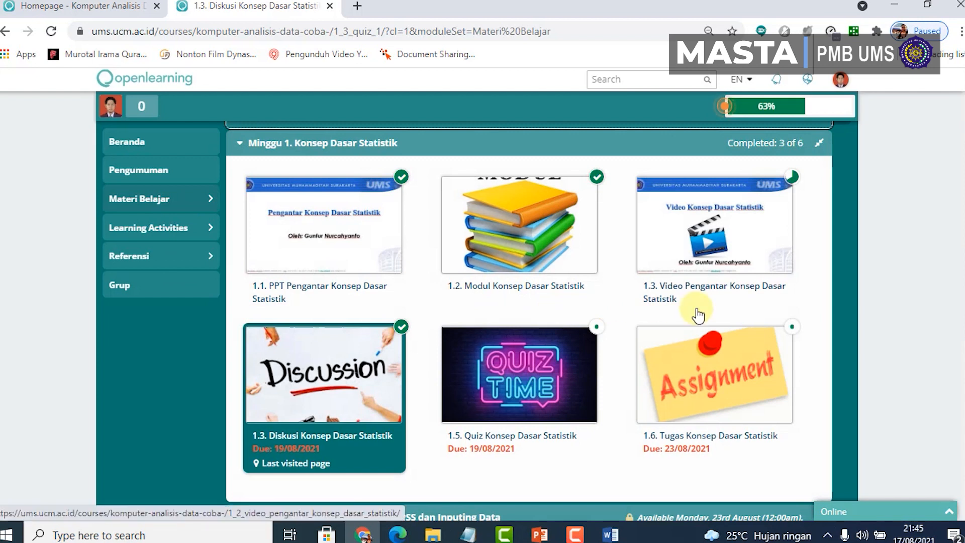
Step: Scroll the Week 1 materials and open 1.5. Quiz Konsep Dasar Statistik
scroll(610, 315, up, 1)
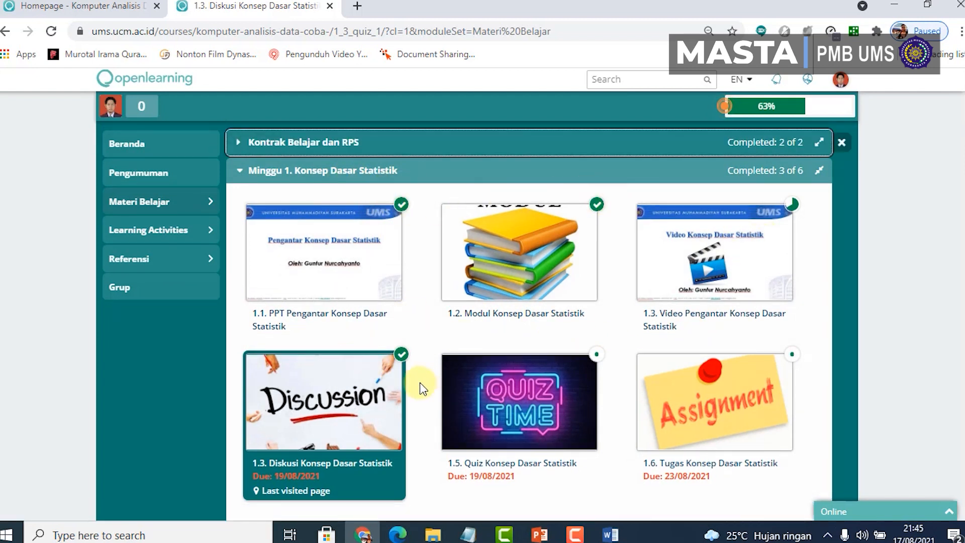
scroll(412, 388, down, 2)
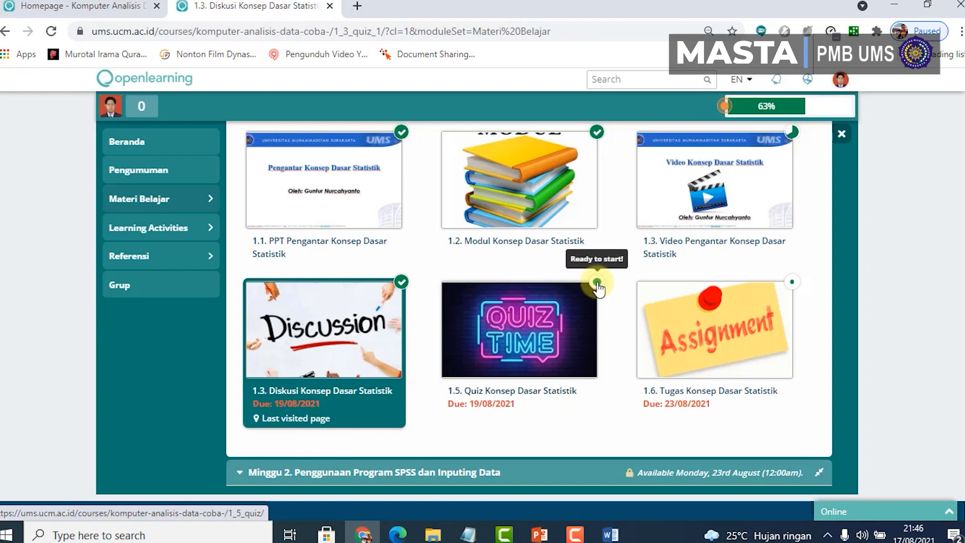
click(519, 339)
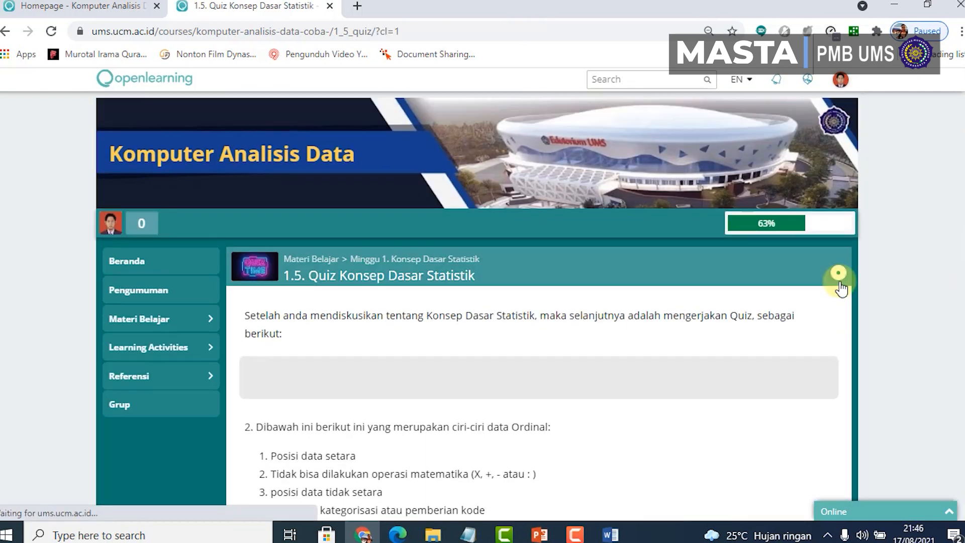
Step: Answer the five quiz questions: Statistika, 2 dan 3, Rasio, 1,2,3, Simetris atau berbentuk lonceng
scroll(833, 309, down, 3)
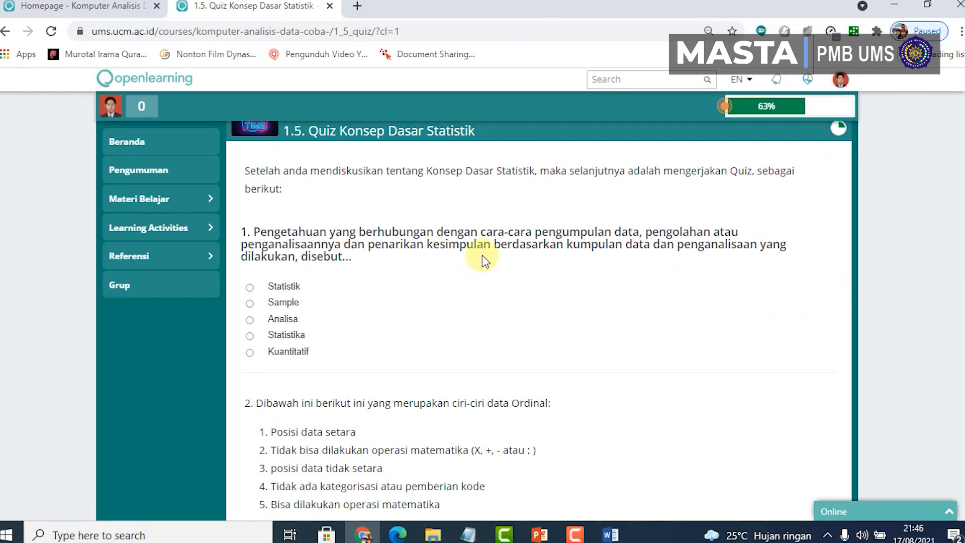
scroll(271, 243, down, 2)
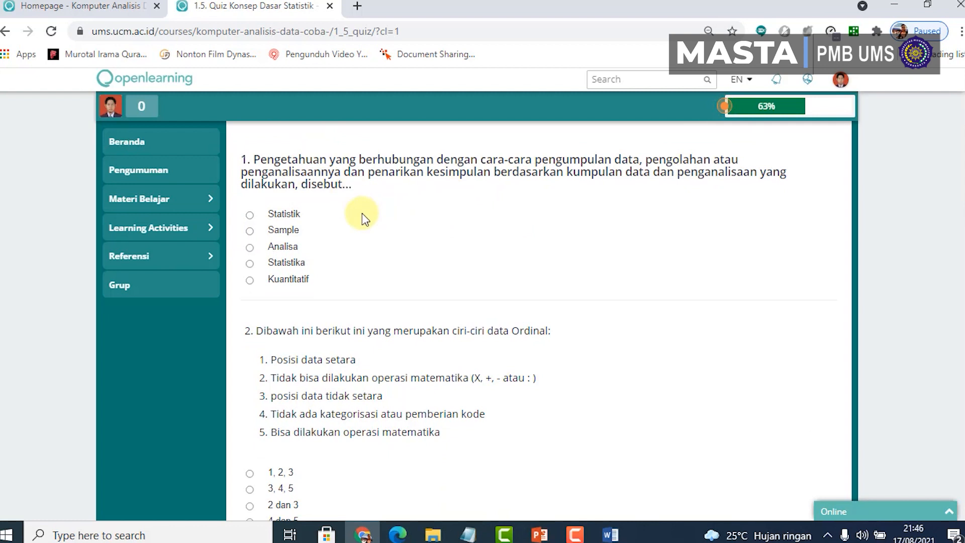
click(249, 263)
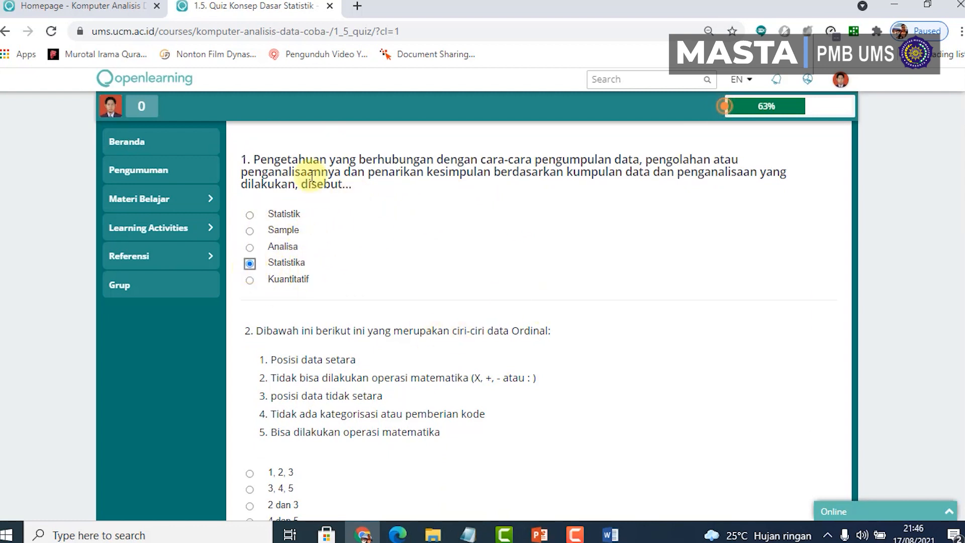
scroll(282, 382, down, 2)
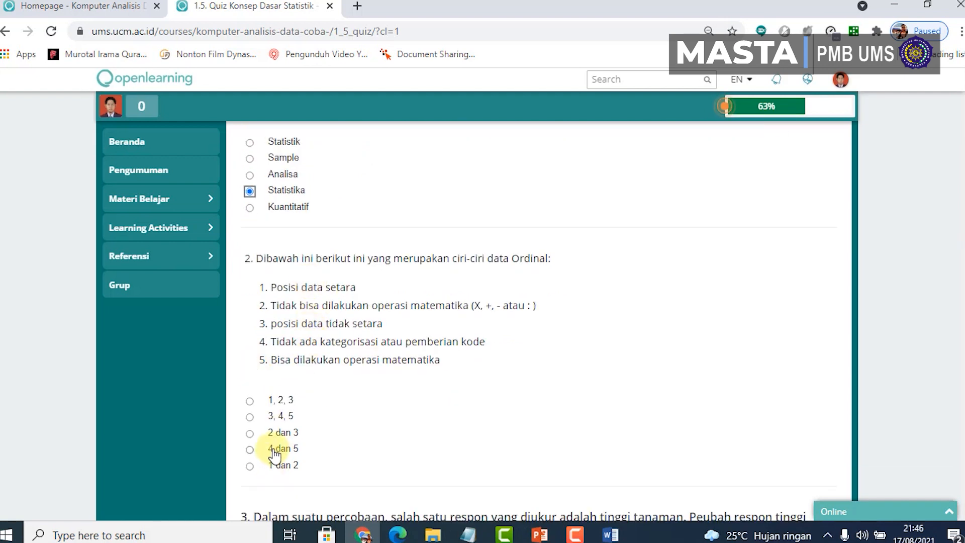
scroll(271, 402, down, 3)
click(250, 288)
scroll(422, 322, down, 3)
click(250, 303)
scroll(241, 372, down, 1)
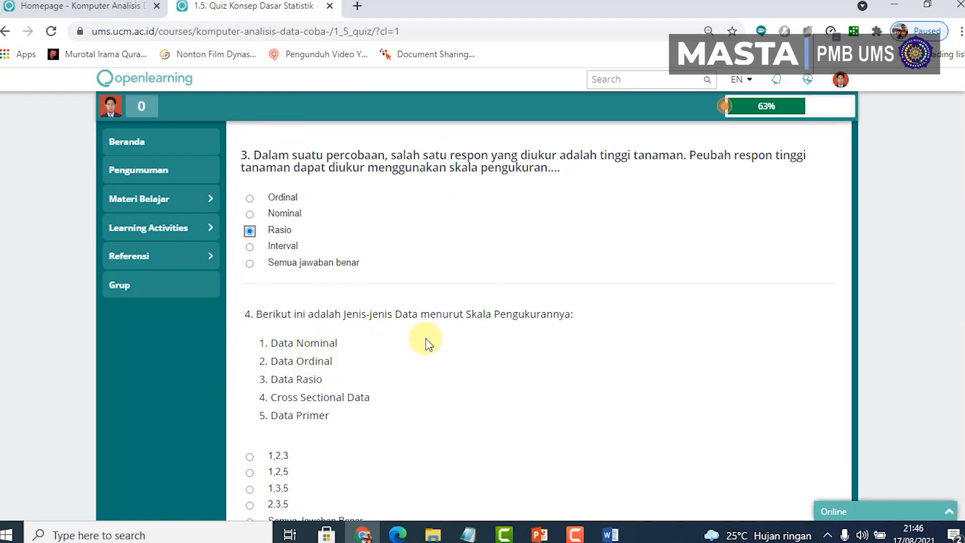
scroll(501, 365, down, 2)
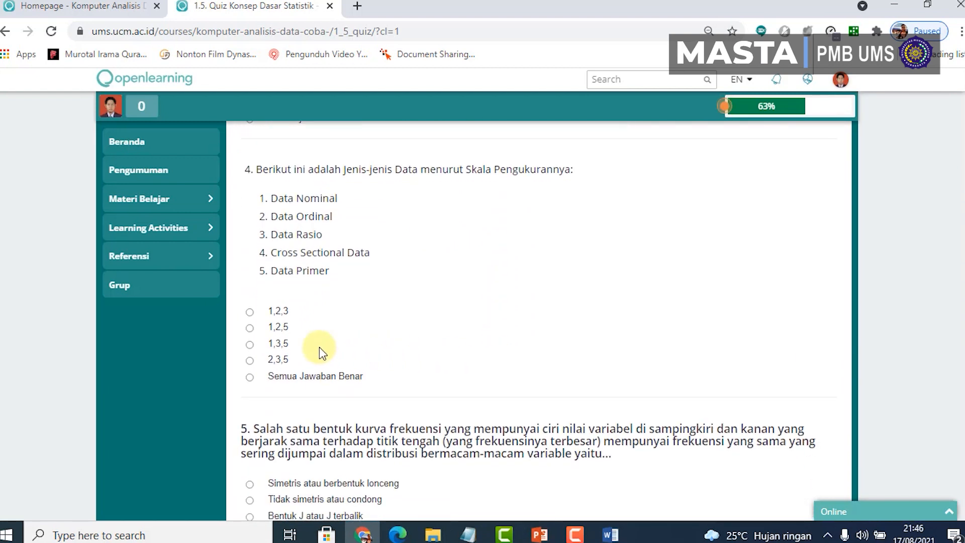
click(249, 314)
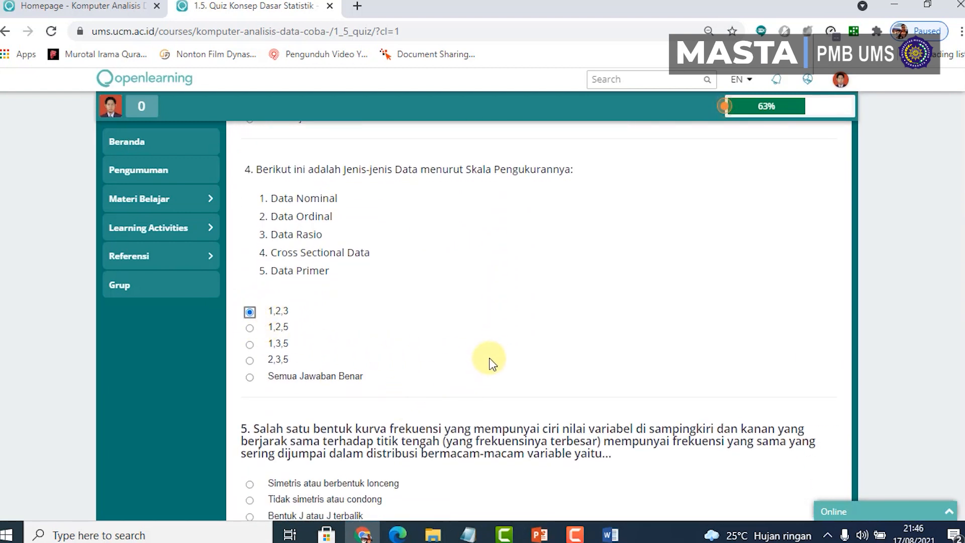
scroll(483, 361, down, 1)
scroll(399, 381, down, 1)
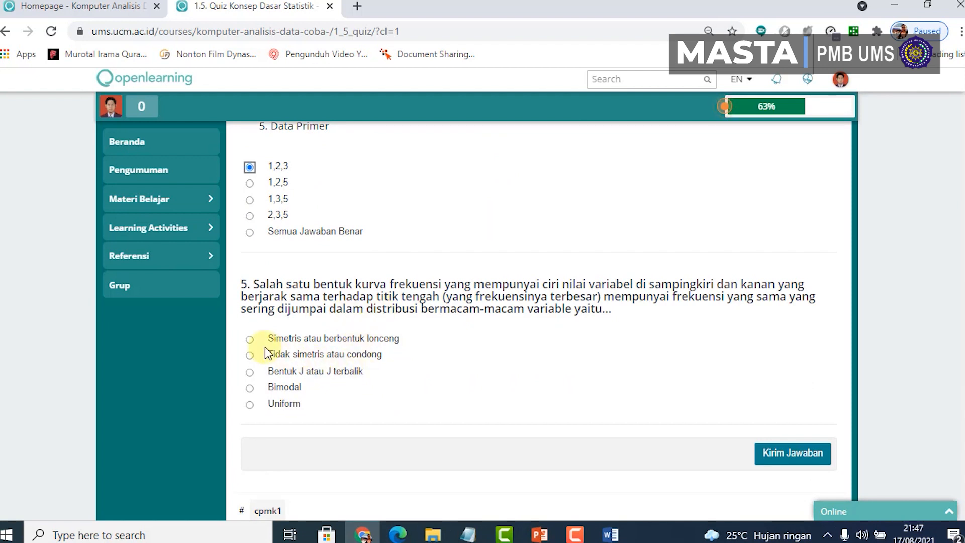
click(250, 338)
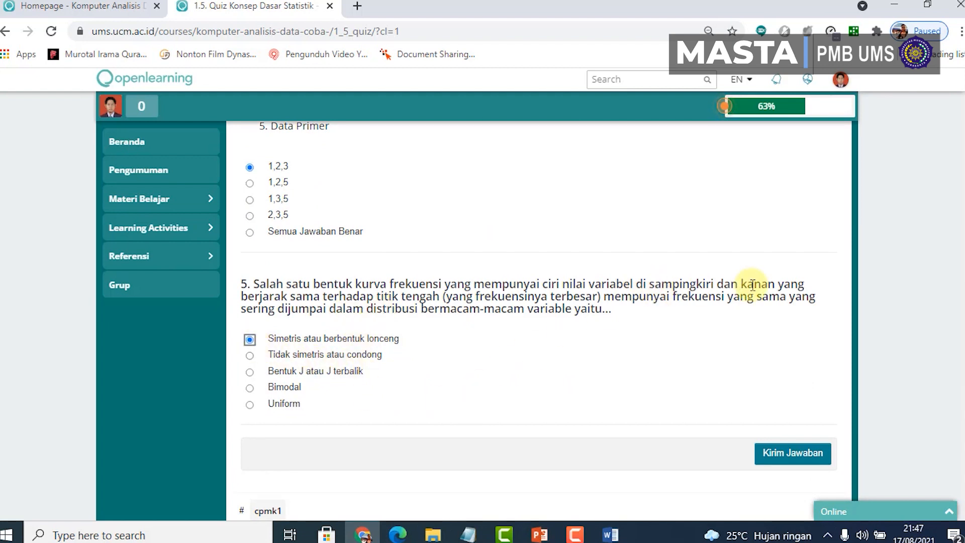
Step: Submit the question 5 answer with Kirim Jawaban
scroll(754, 286, down, 3)
scroll(780, 319, up, 3)
scroll(780, 317, down, 2)
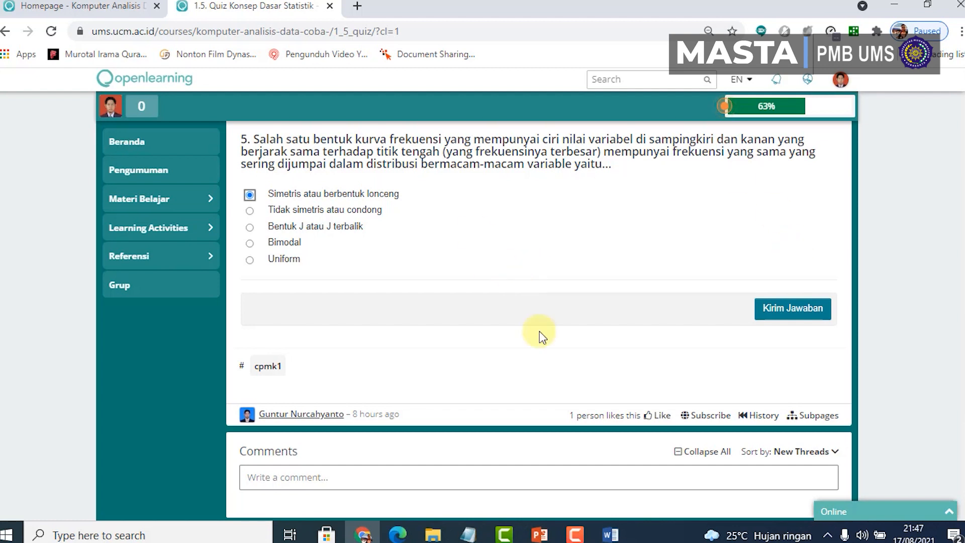
scroll(581, 317, up, 6)
scroll(581, 318, up, 5)
scroll(595, 318, down, 9)
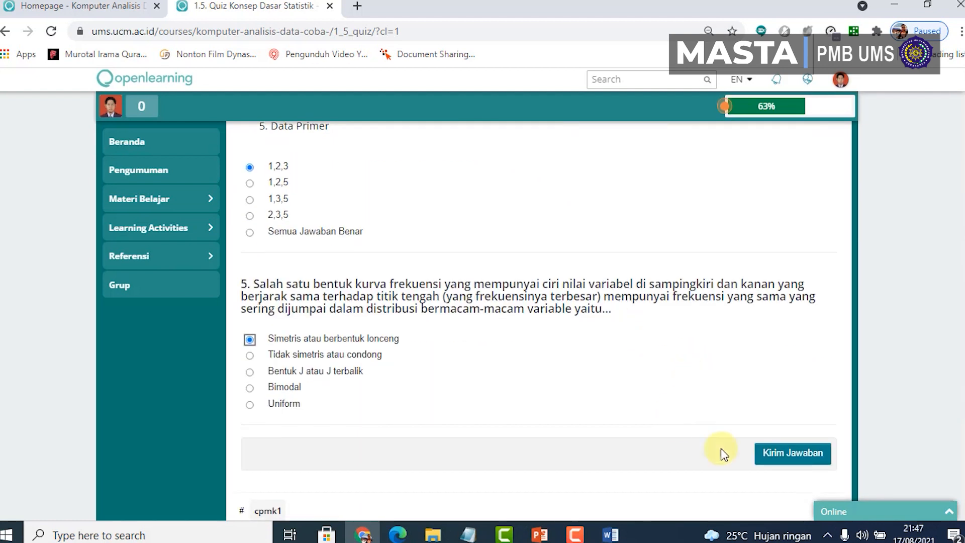
scroll(724, 448, down, 3)
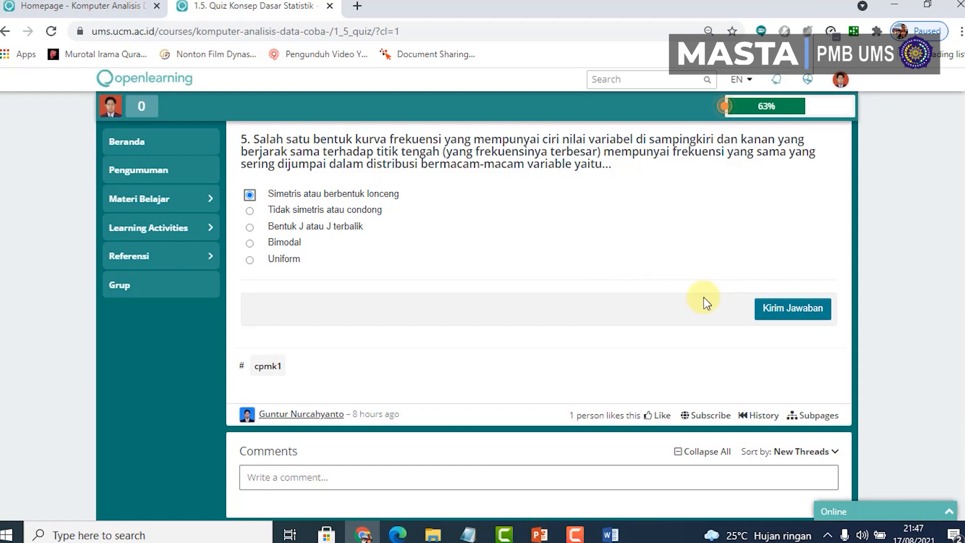
scroll(683, 304, up, 20)
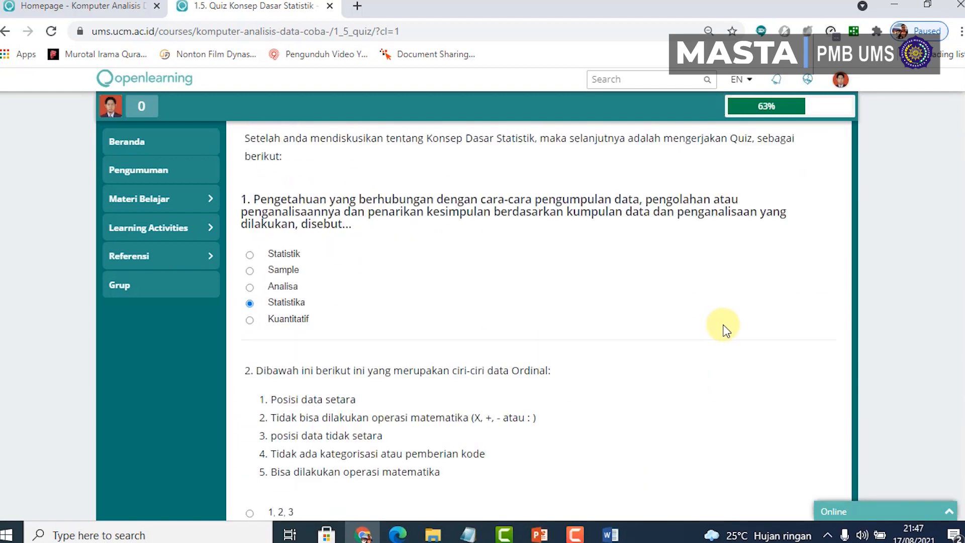
scroll(725, 327, down, 3)
scroll(725, 332, down, 19)
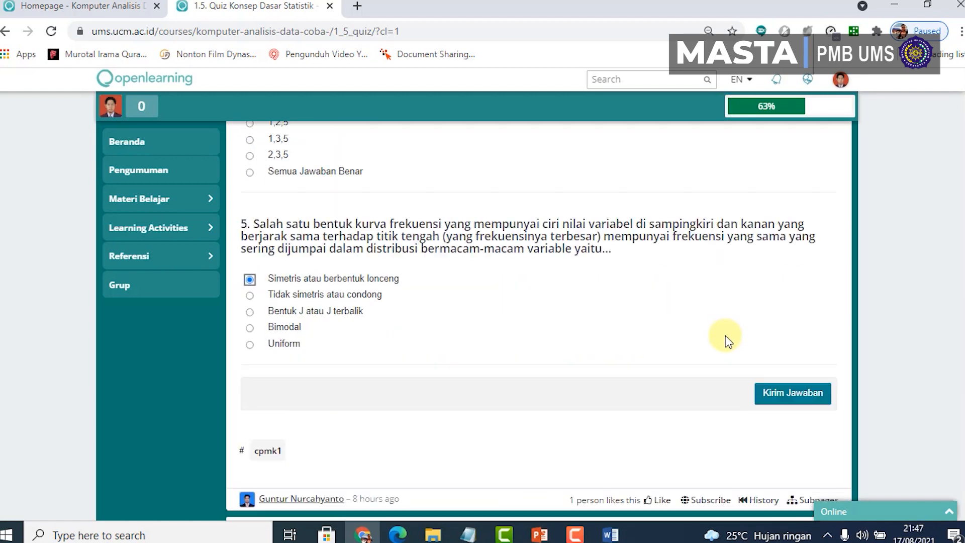
scroll(603, 326, up, 8)
scroll(532, 337, up, 10)
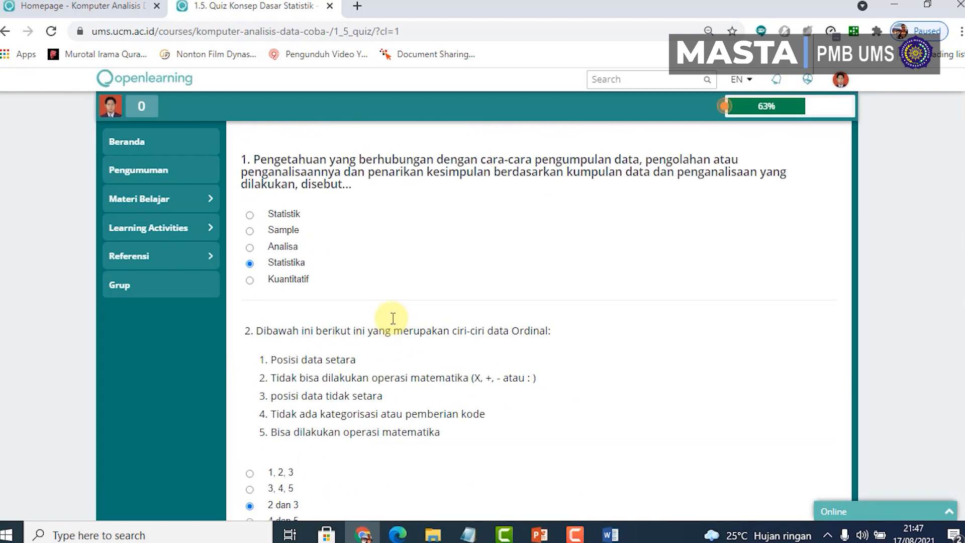
scroll(334, 297, down, 5)
scroll(361, 334, down, 13)
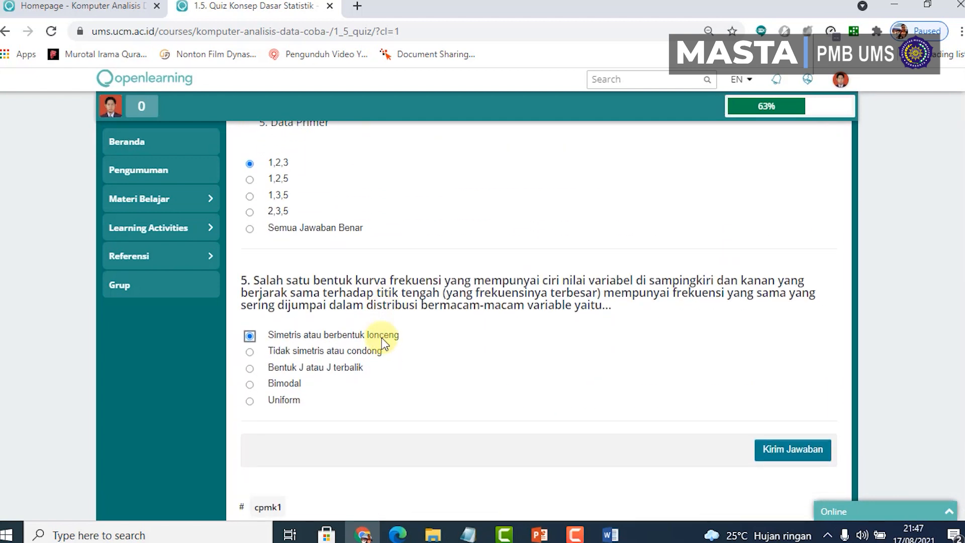
click(791, 319)
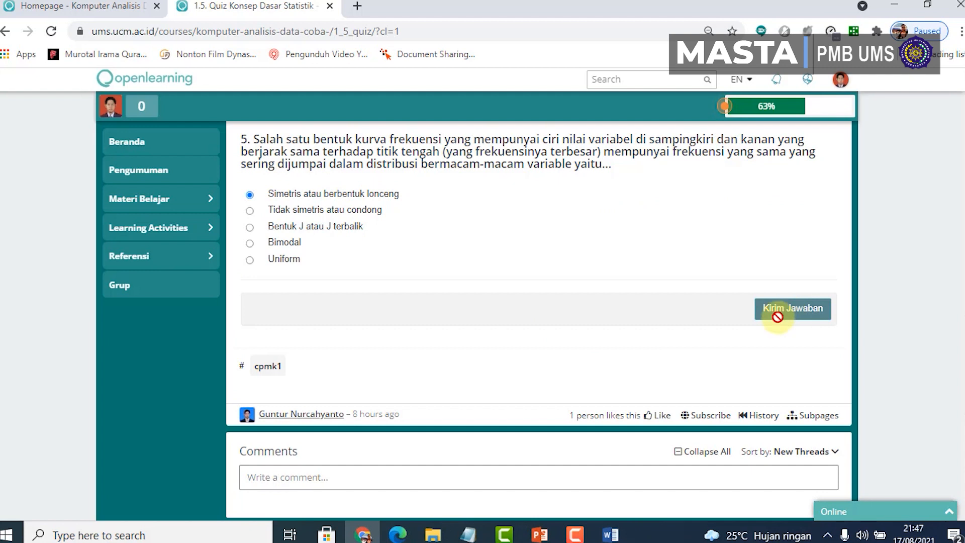
Step: Check all quiz answers are accepted and return to Materi Belajar
scroll(625, 338, up, 10)
scroll(677, 336, up, 7)
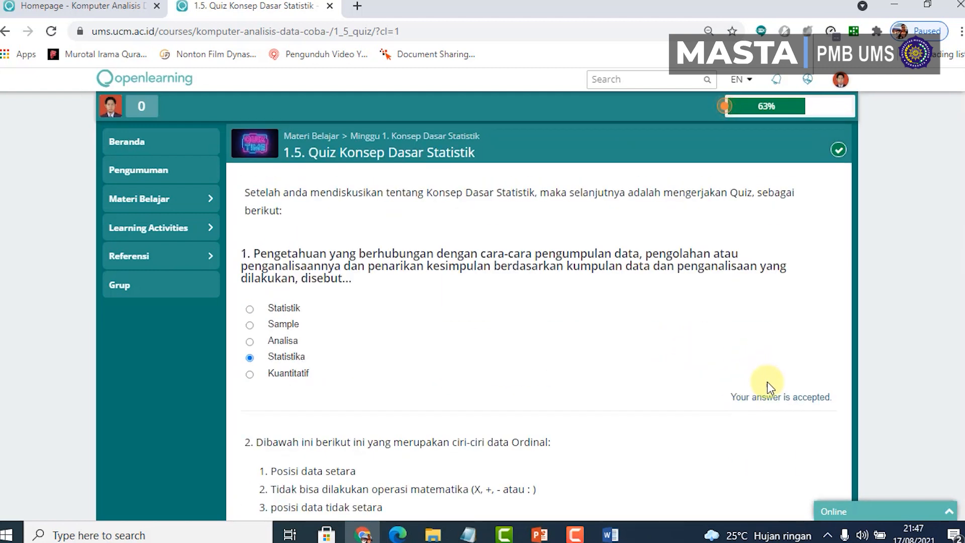
scroll(767, 382, down, 17)
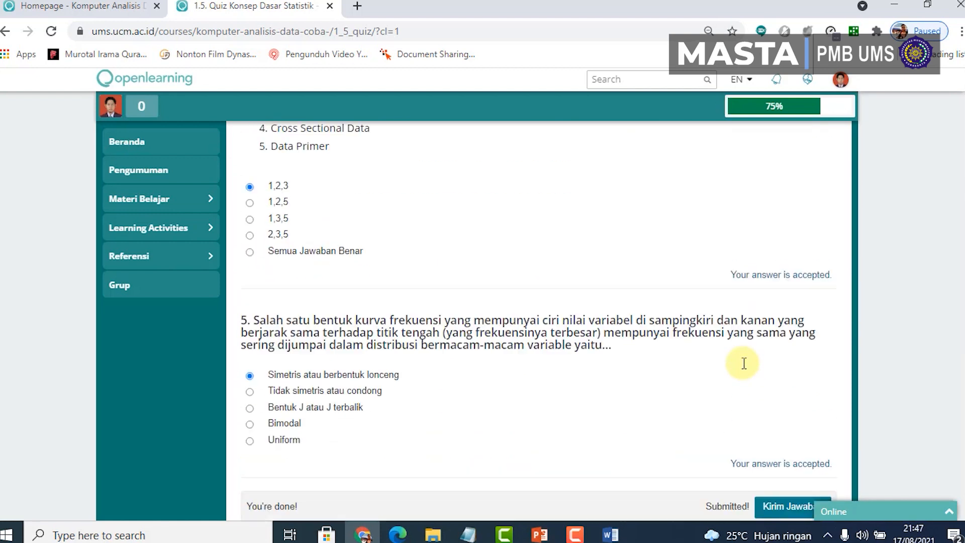
scroll(744, 363, down, 6)
scroll(397, 298, up, 8)
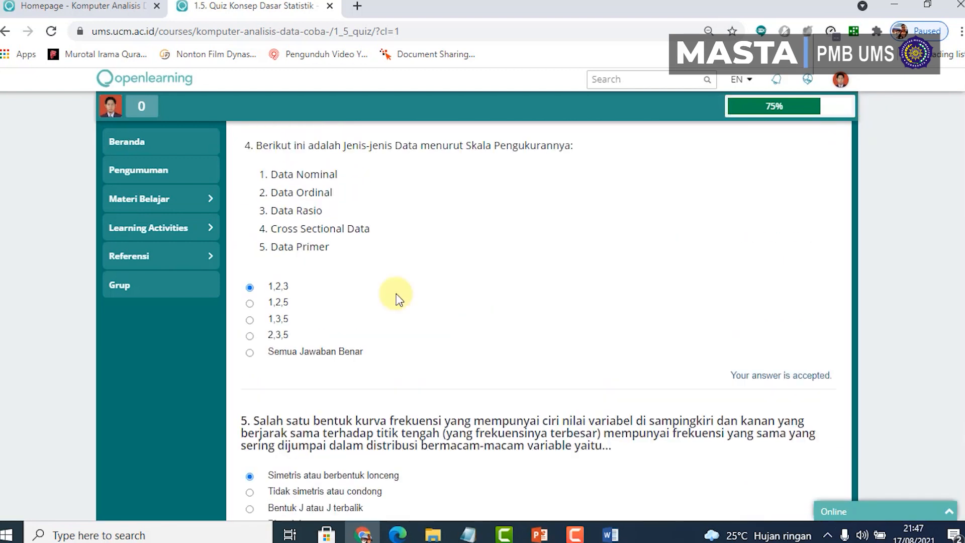
click(132, 198)
Step: Scroll through the week 1 Materi Belajar cards to locate the 1.6 assignment
scroll(698, 342, down, 5)
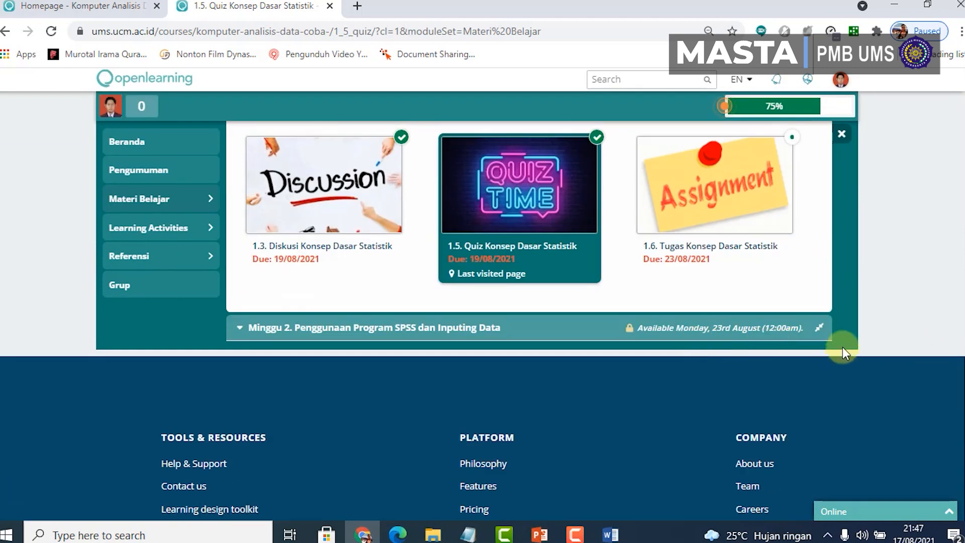
scroll(703, 281, up, 3)
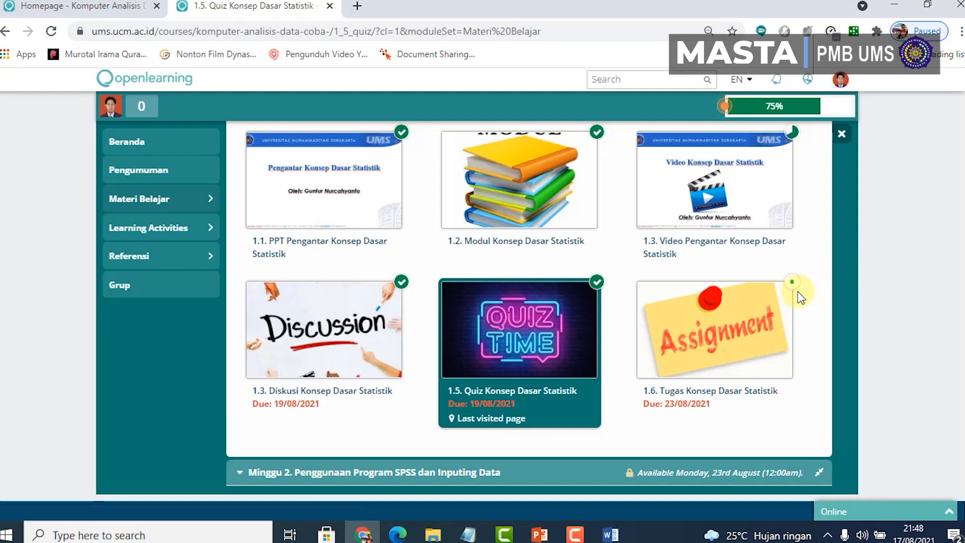
Step: Open the 1.6 Tugas Konsep Dasar Statistik assignment and launch its 'Upload a file' chooser
click(702, 332)
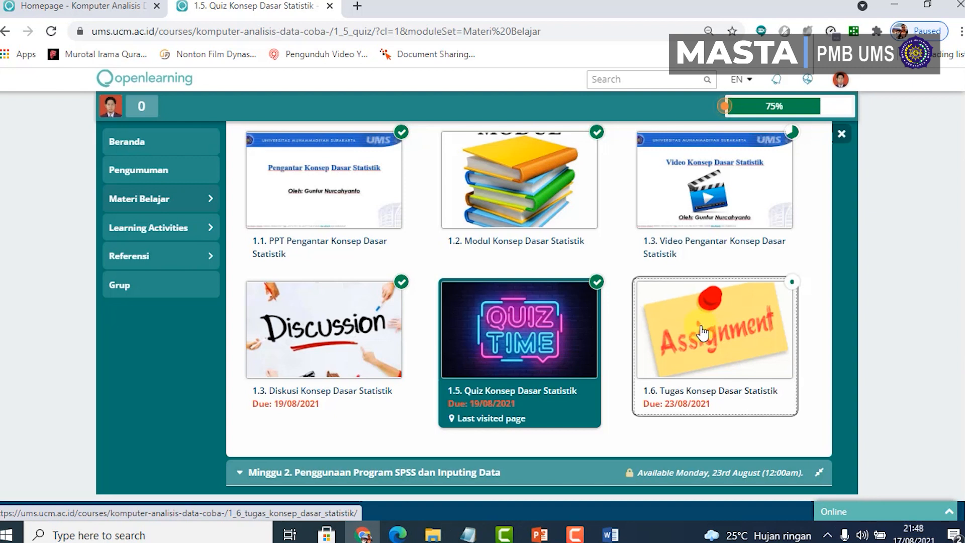
scroll(594, 231, up, 3)
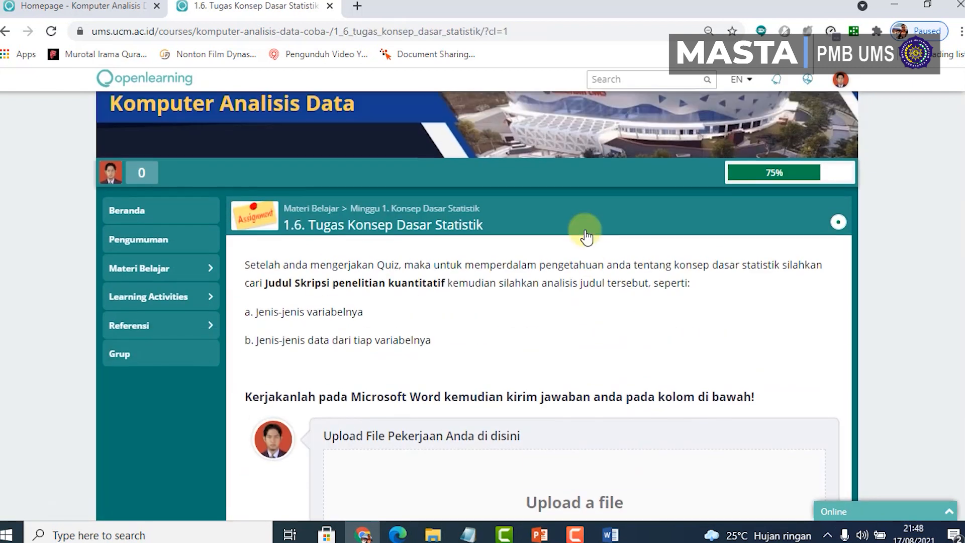
scroll(298, 283, down, 3)
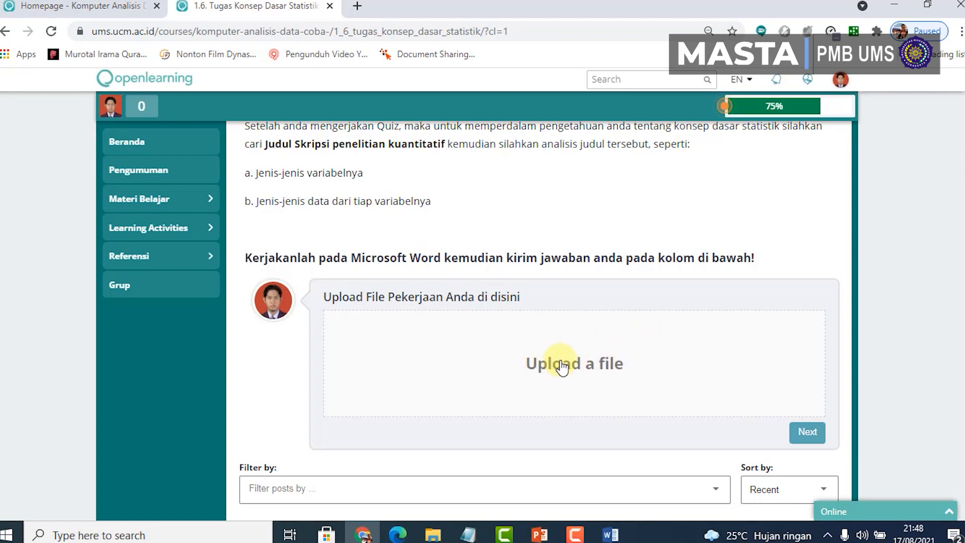
click(491, 357)
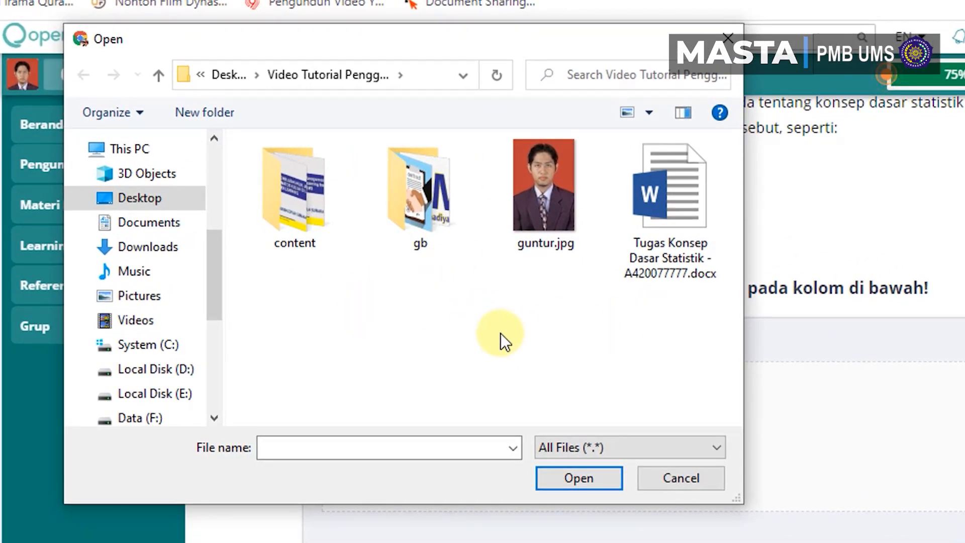
Step: Attach the Tugas Konsep Dasar Statistik Word document (.docx) from the Desktop to the upload box
click(667, 223)
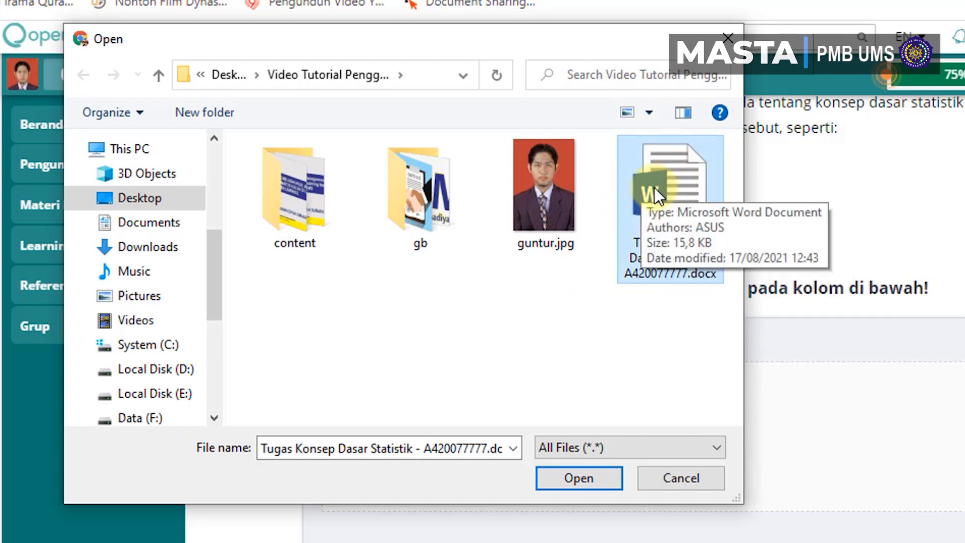
click(583, 479)
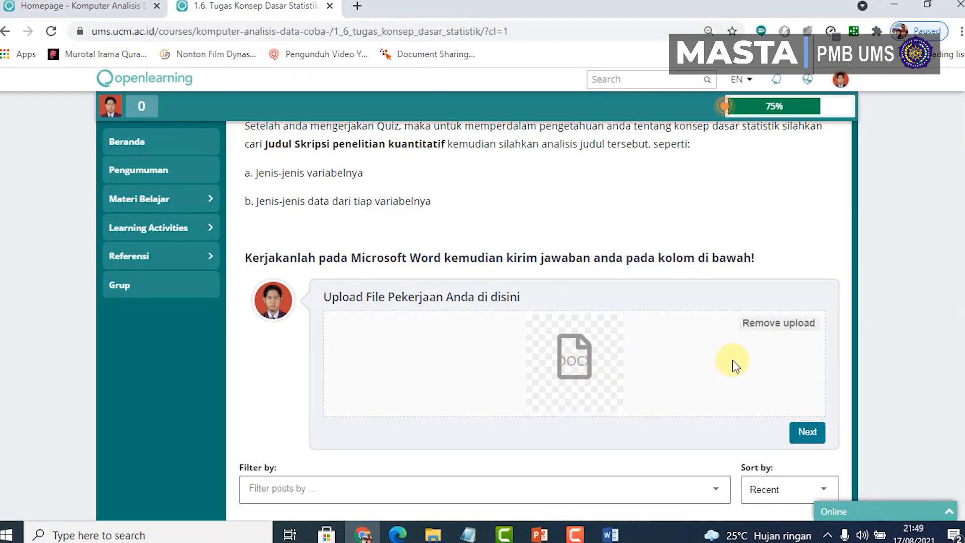
Step: Post the uploaded Word file as the 1.6 submission and confirm it shows Completed
scroll(735, 366, down, 3)
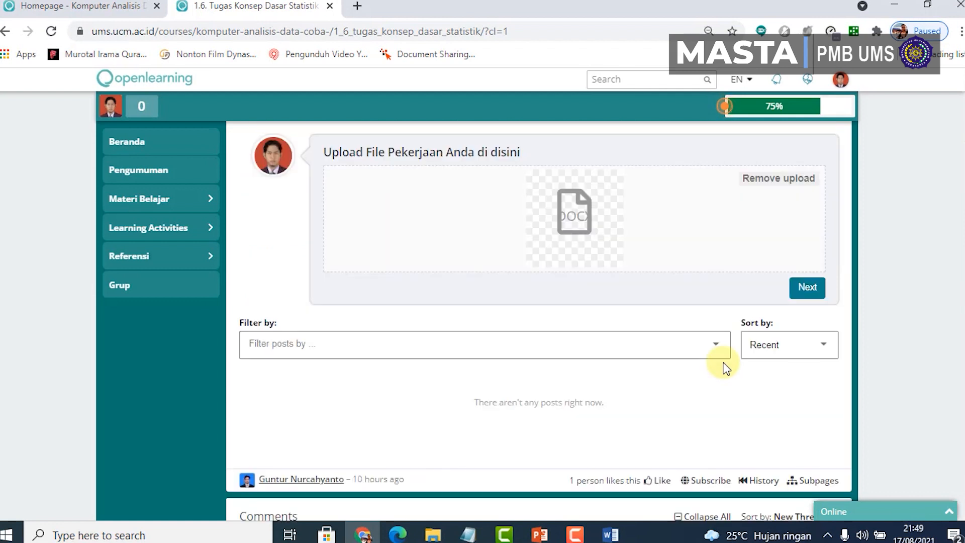
click(811, 296)
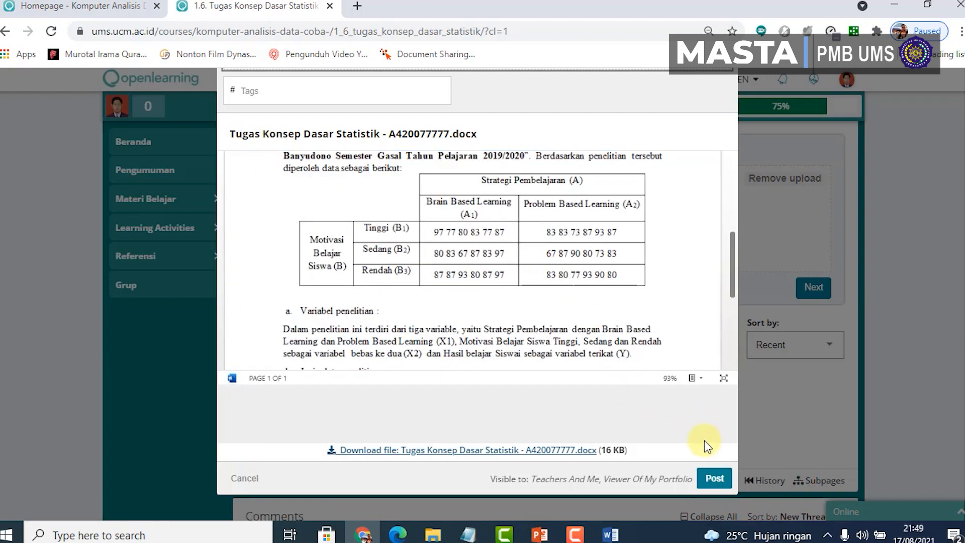
click(713, 483)
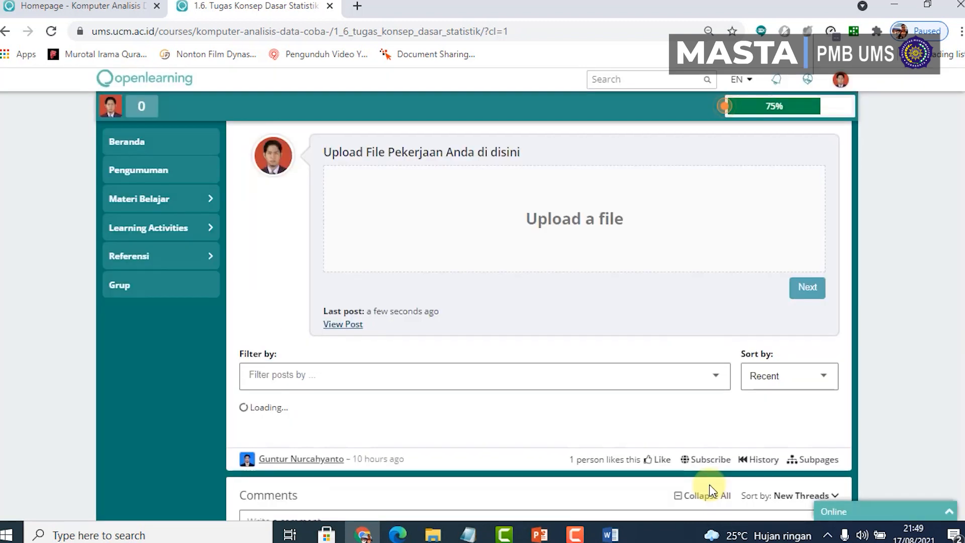
scroll(742, 325, down, 4)
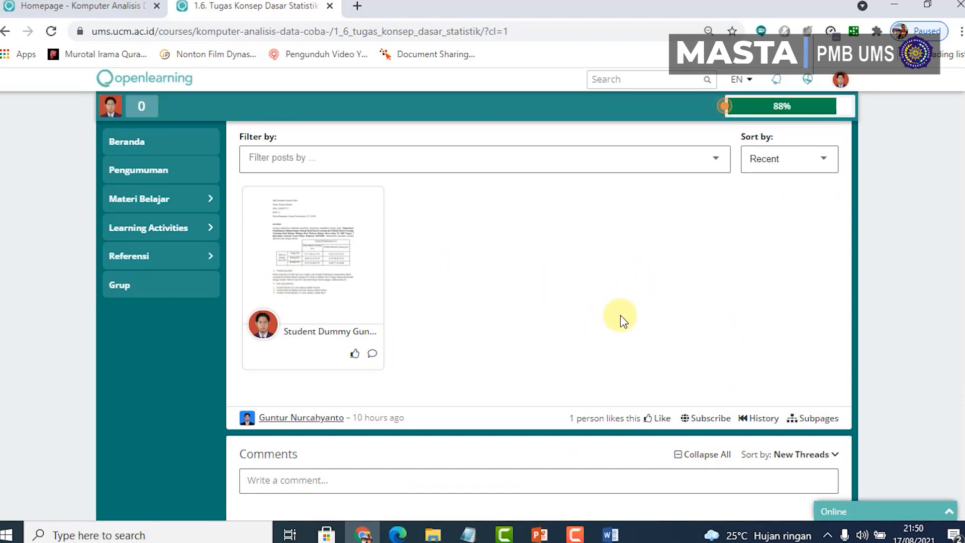
scroll(628, 318, up, 10)
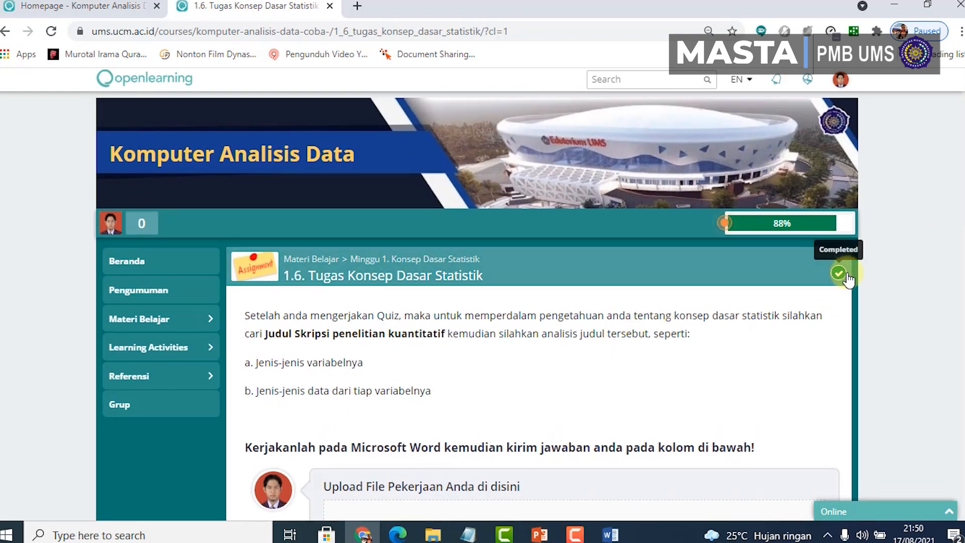
Step: View the 1.1 PPT Pengantar Konsep Dasar Statistik page, then switch to the empty Learning Activities section
click(136, 320)
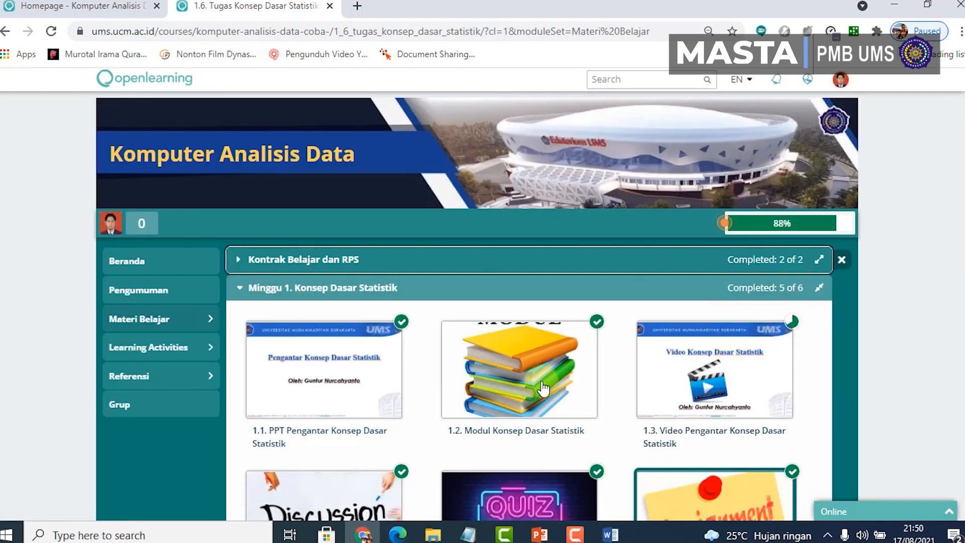
scroll(708, 364, down, 2)
scroll(709, 365, down, 2)
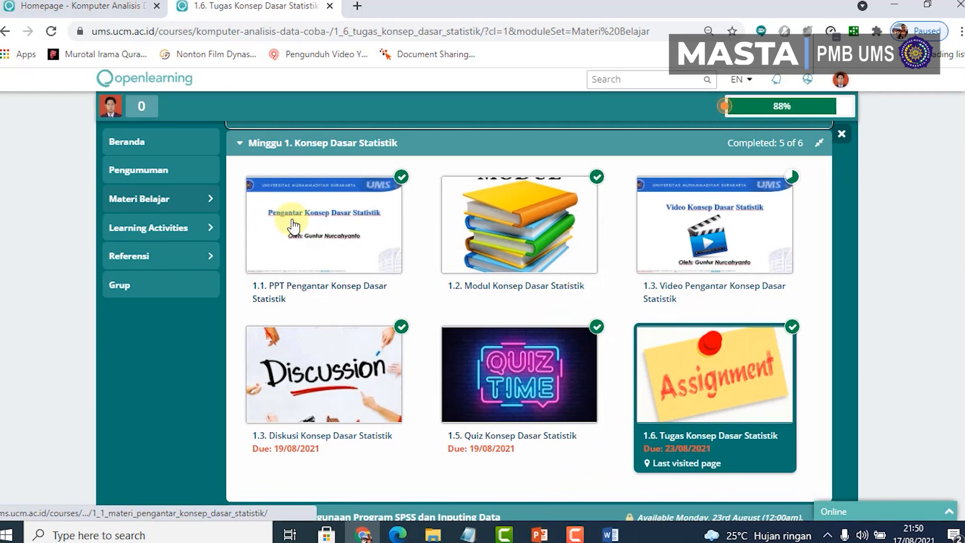
click(359, 301)
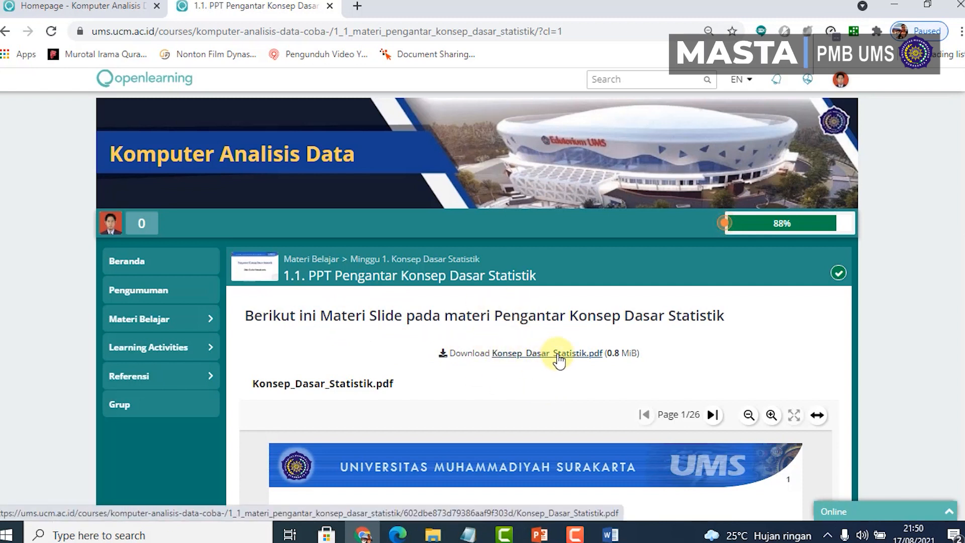
click(179, 320)
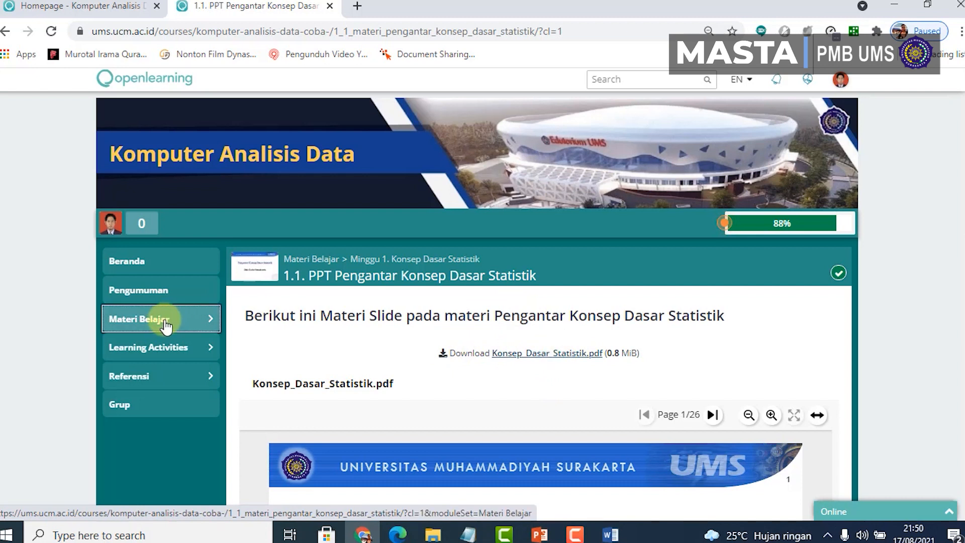
click(159, 356)
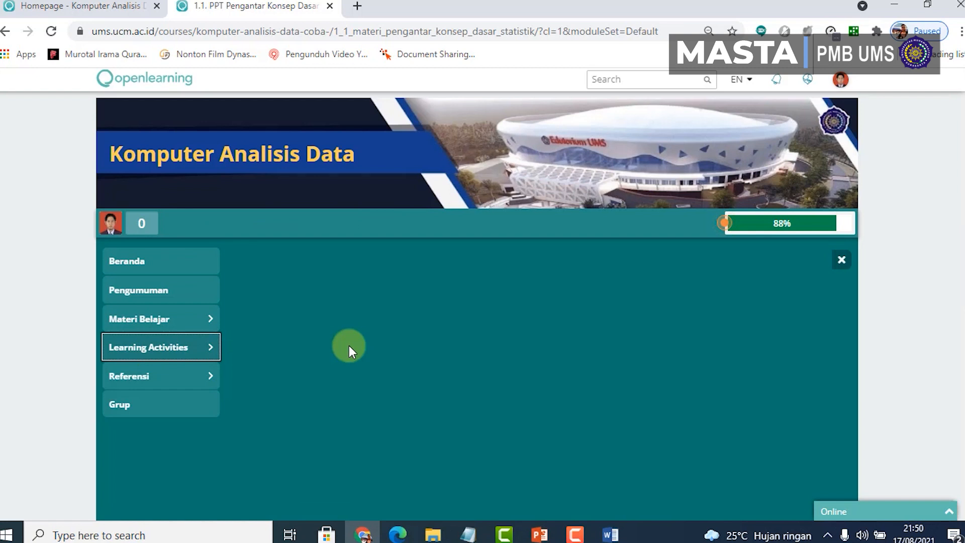
Step: Move between Materi Belajar and Learning Activities, then open Grup under the Referensi section
click(118, 321)
scroll(312, 411, down, 3)
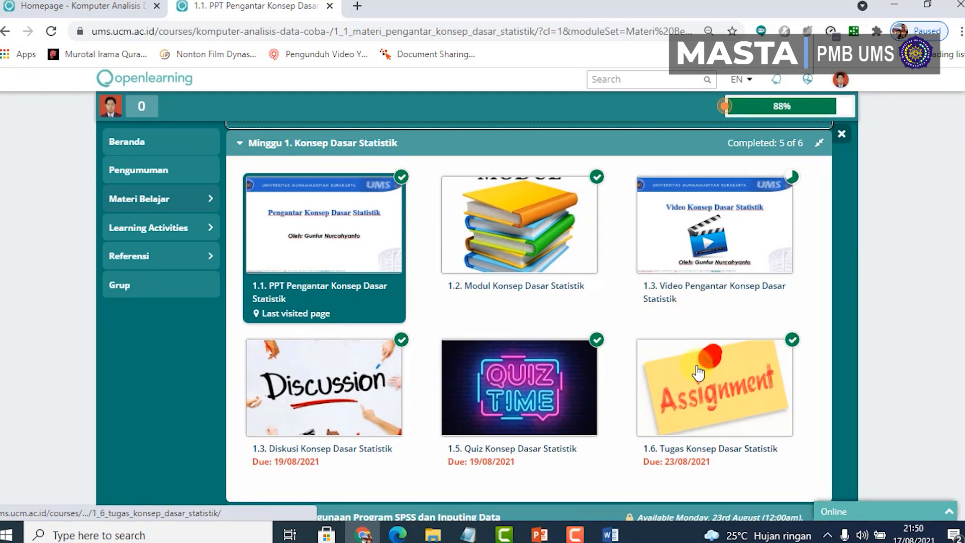
click(160, 240)
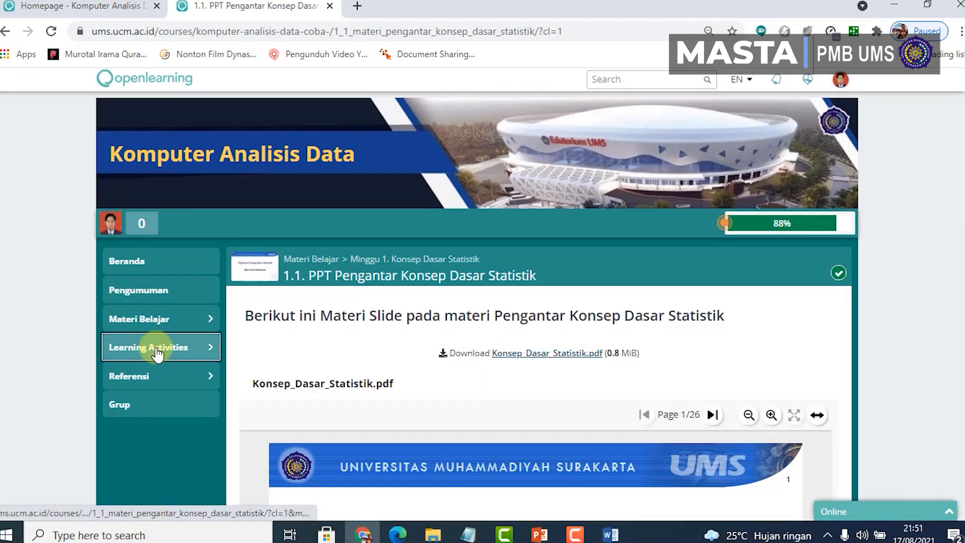
click(157, 351)
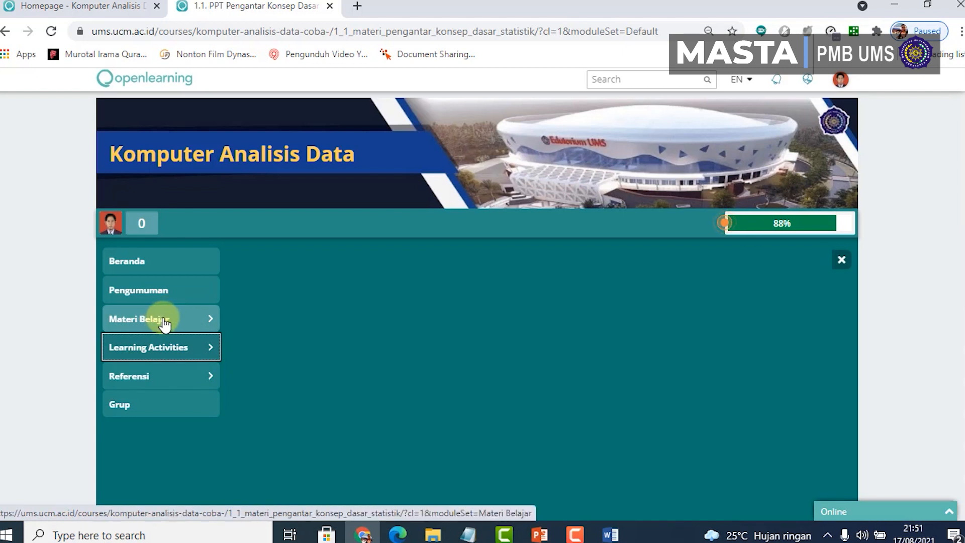
click(160, 325)
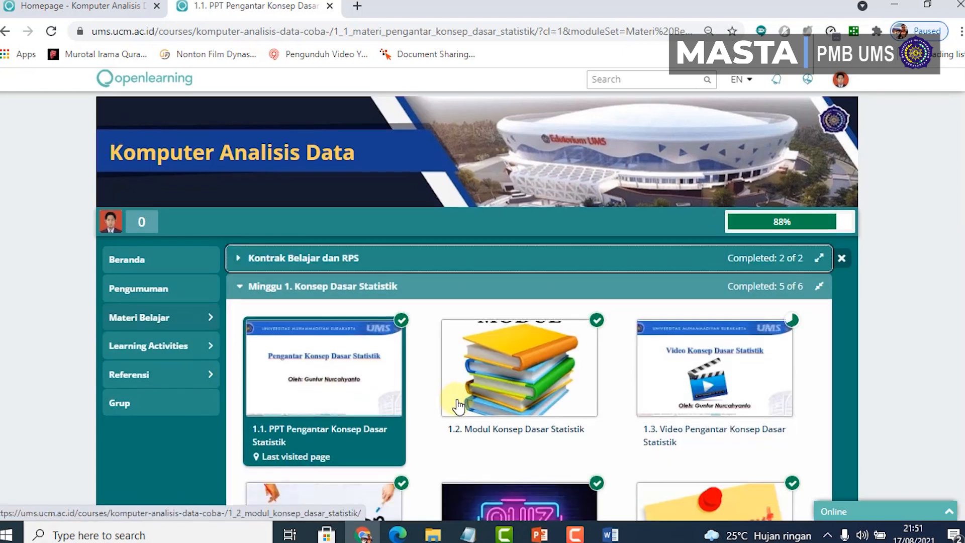
scroll(460, 407, down, 4)
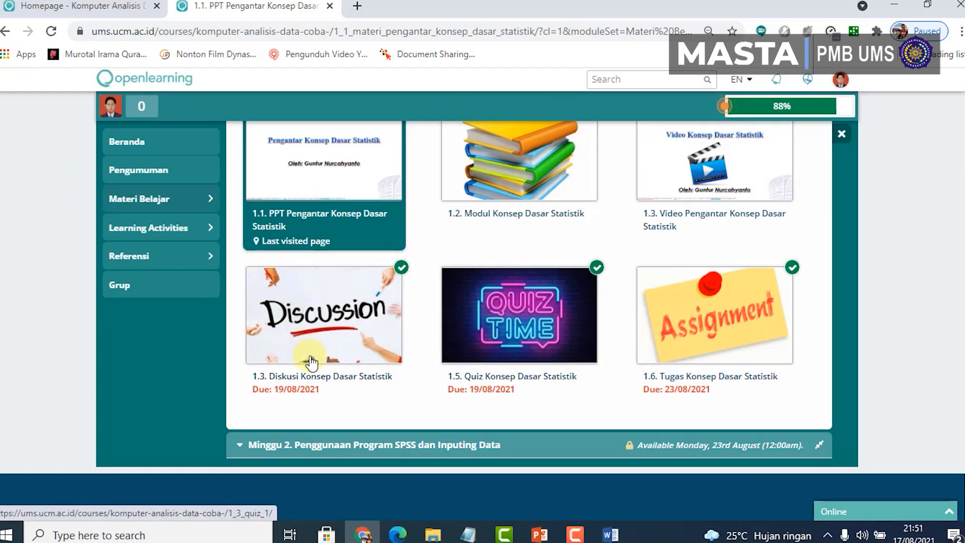
click(160, 237)
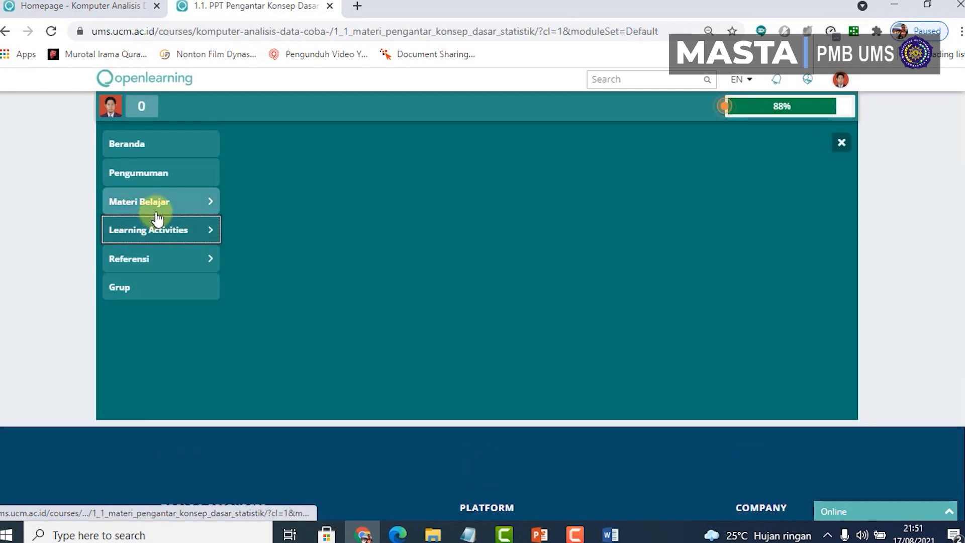
click(153, 205)
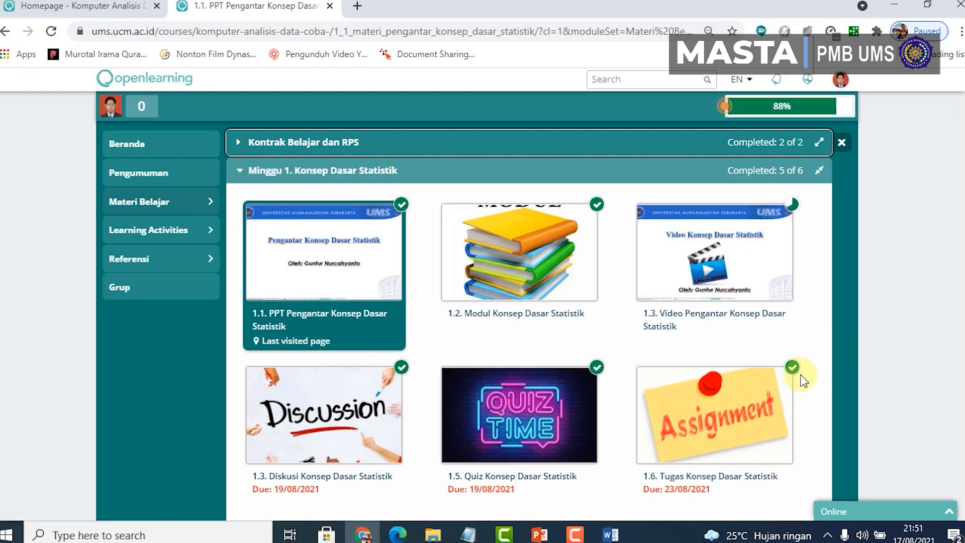
click(146, 264)
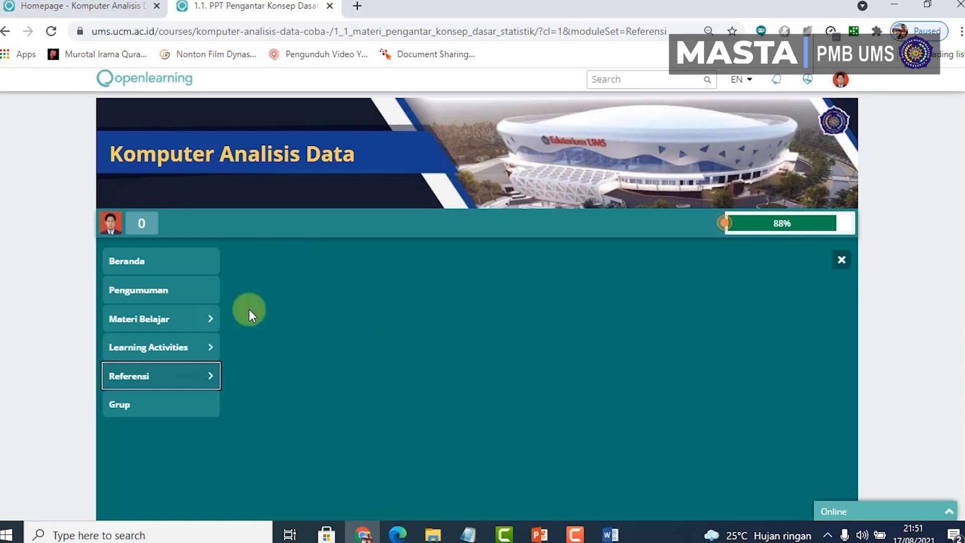
click(145, 407)
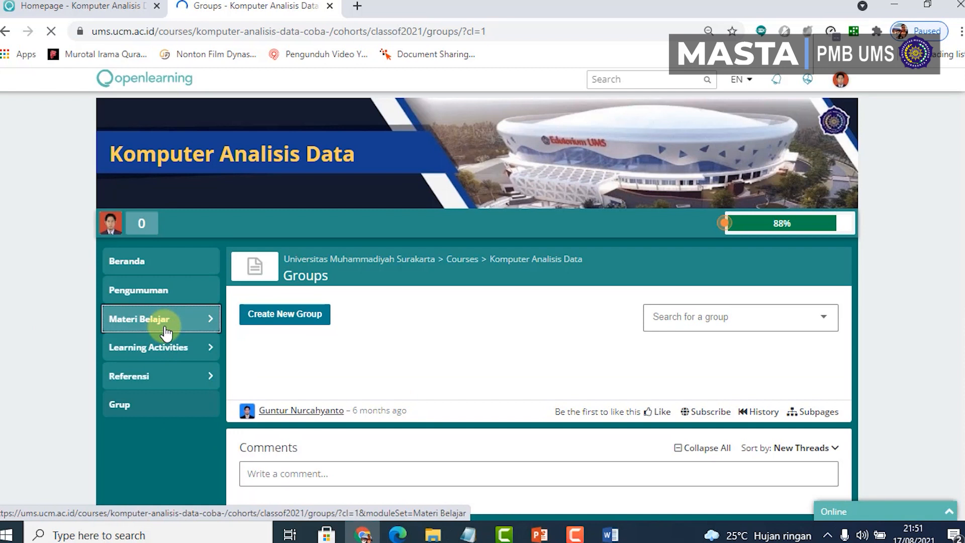
Step: Return to Materi Belajar, review Week 1 at 5 of 6 completed, then open My Progress via the 88% bar
click(165, 331)
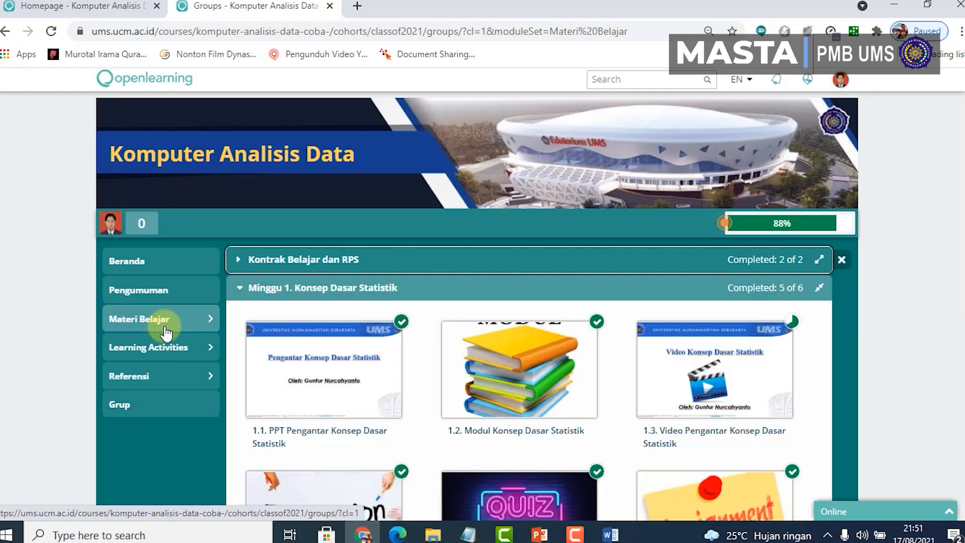
scroll(340, 383, down, 4)
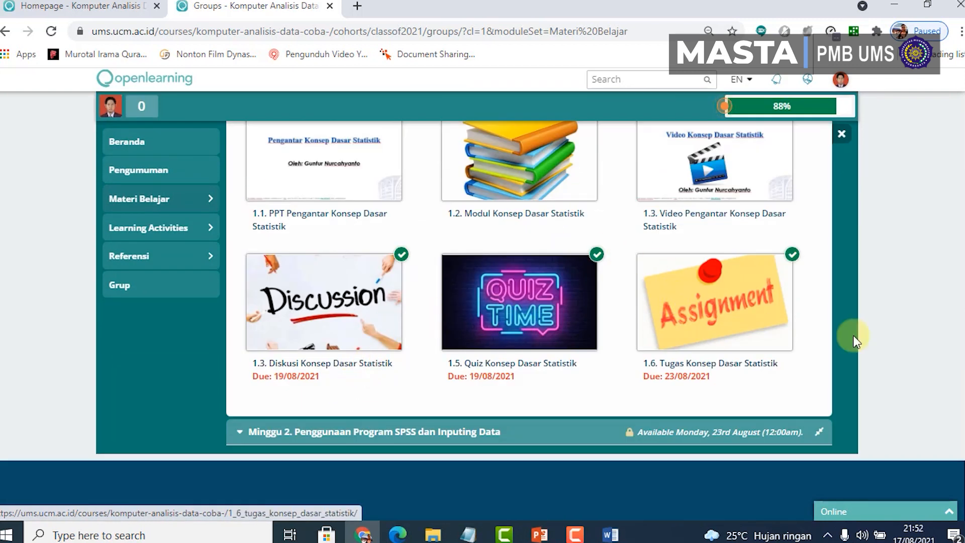
scroll(922, 328, up, 3)
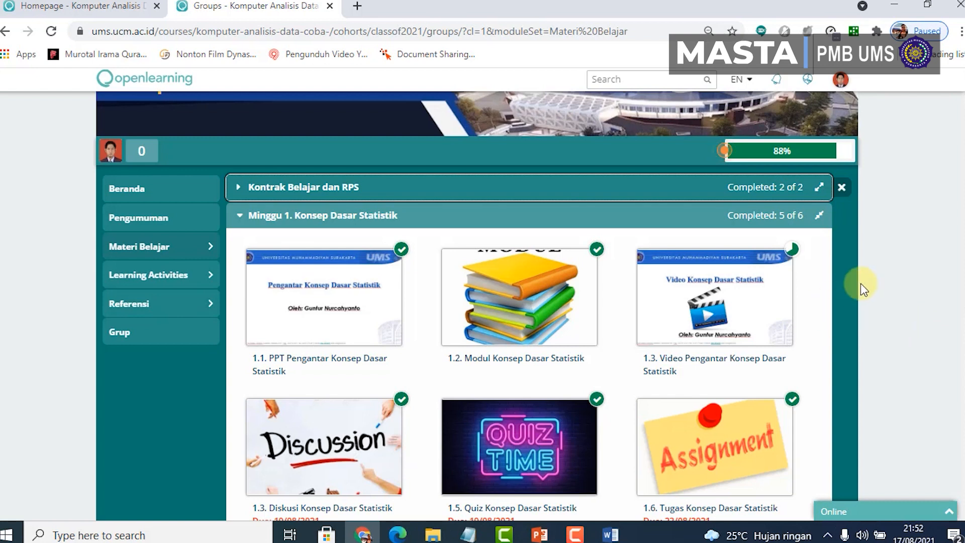
scroll(860, 282, down, 2)
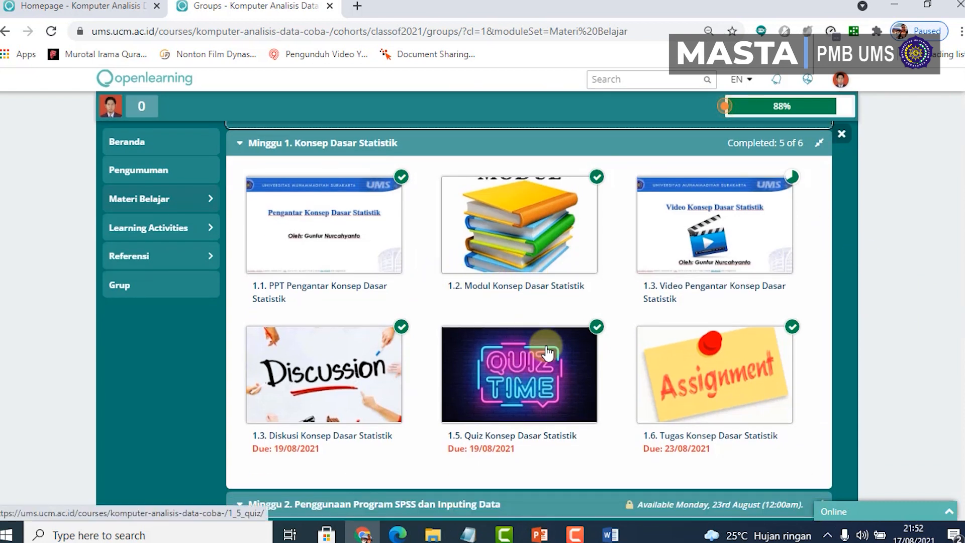
scroll(822, 349, up, 3)
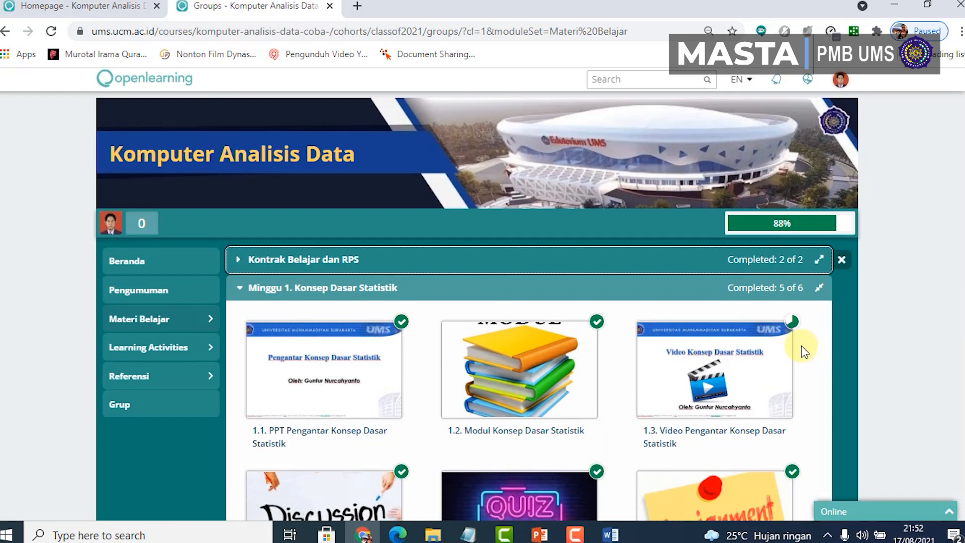
mouse_move(792, 232)
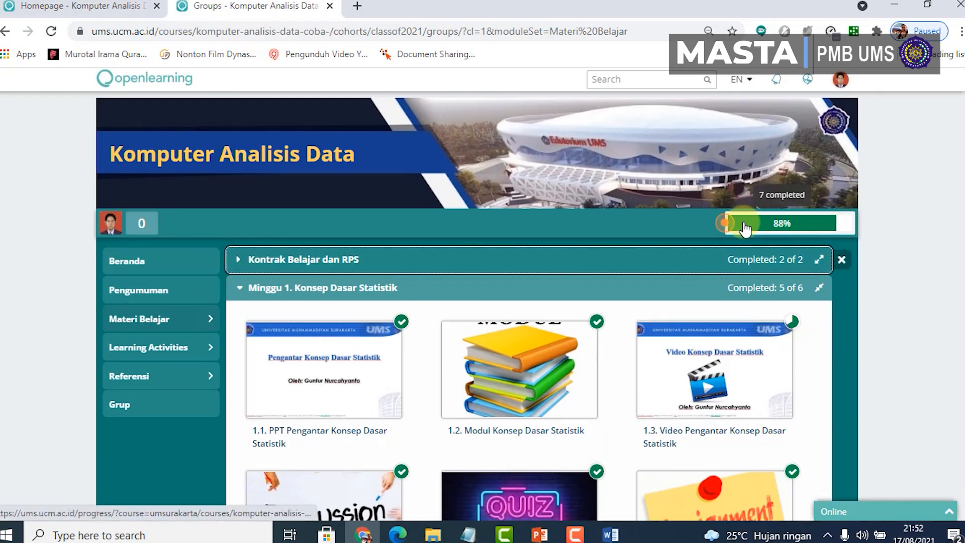
click(817, 231)
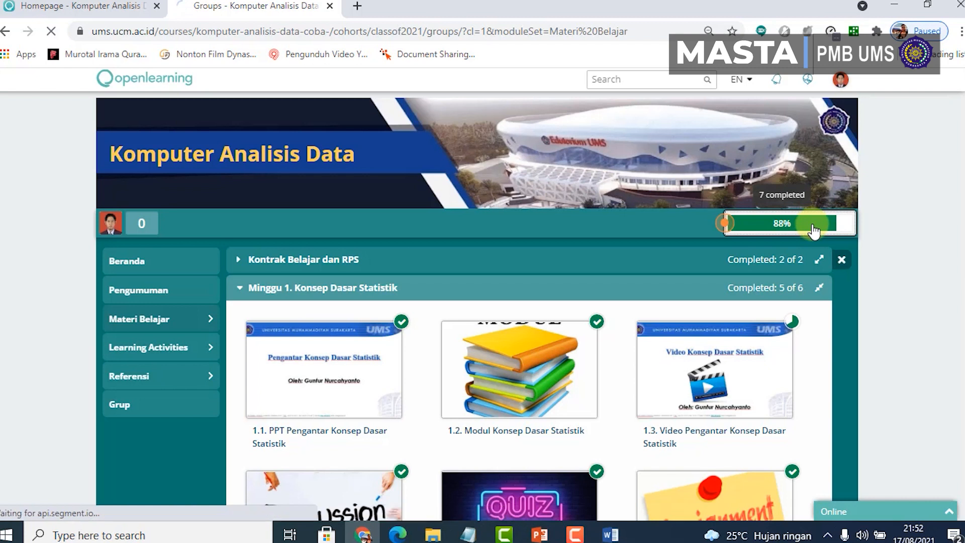
scroll(748, 336, down, 3)
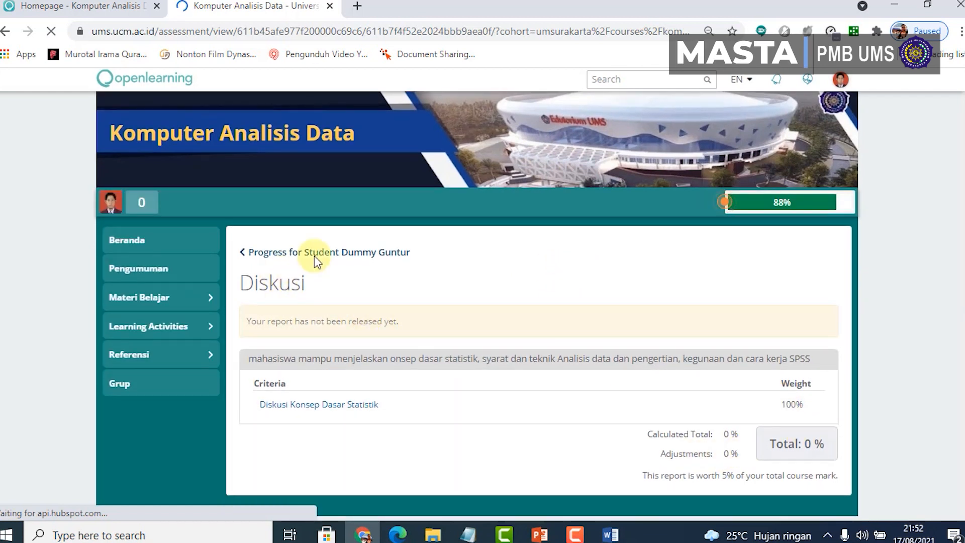
click(286, 254)
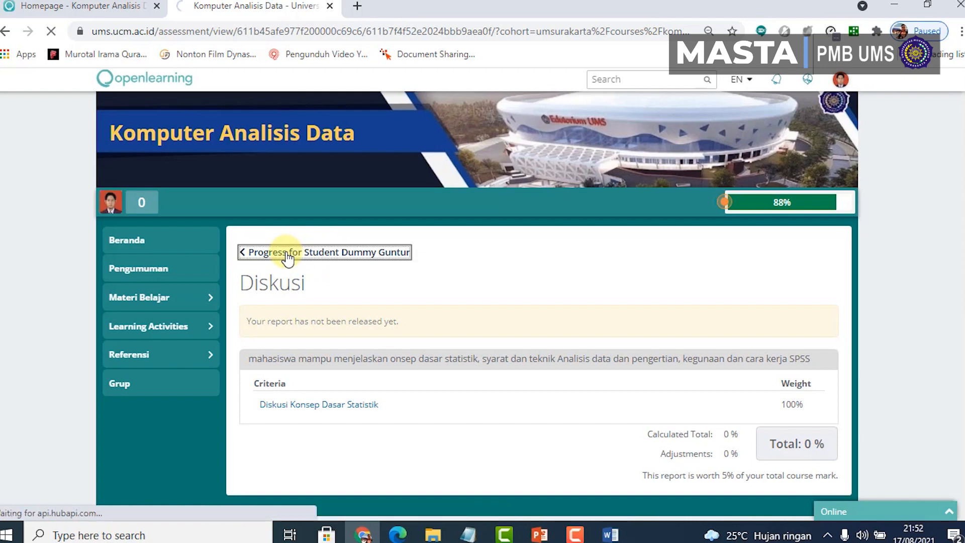
scroll(713, 308, down, 6)
scroll(678, 269, up, 3)
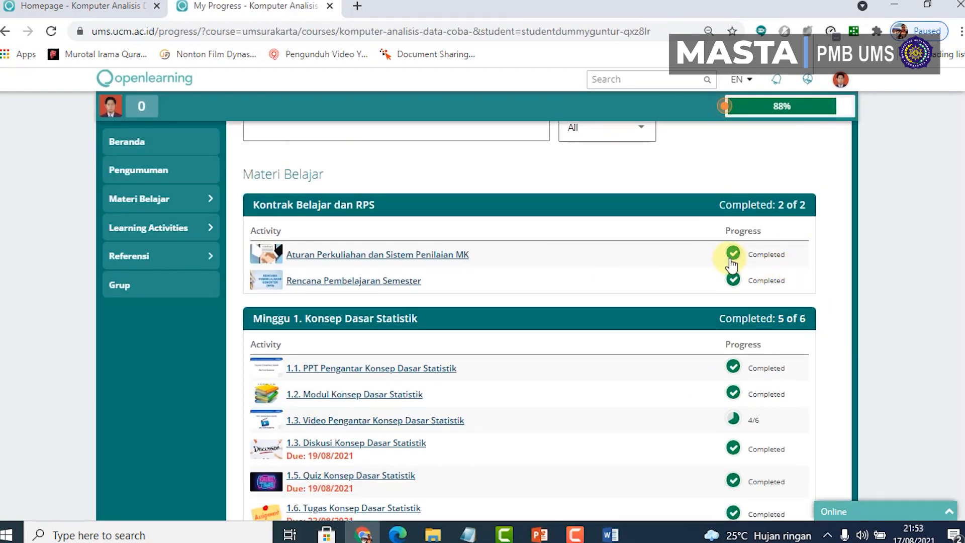
scroll(785, 361, down, 1)
scroll(783, 360, down, 1)
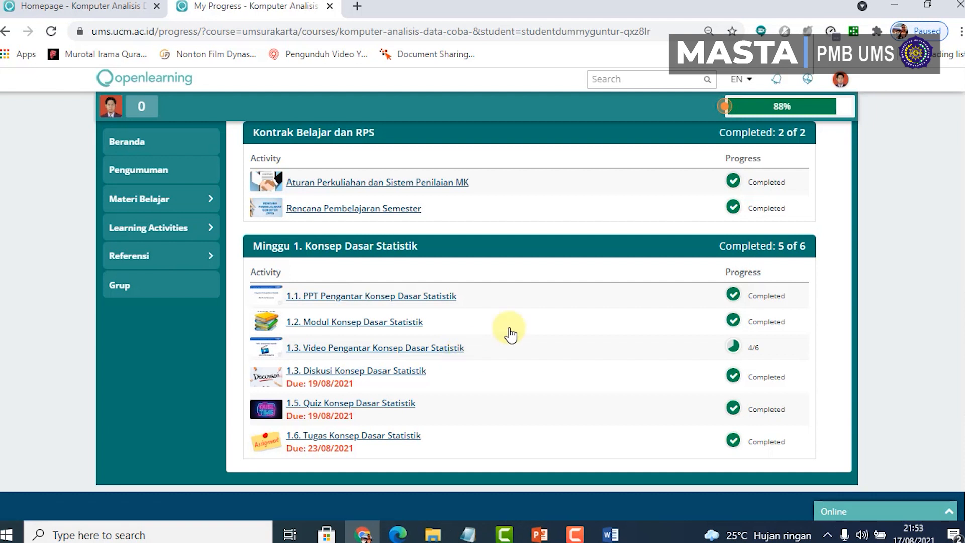
scroll(751, 358, up, 3)
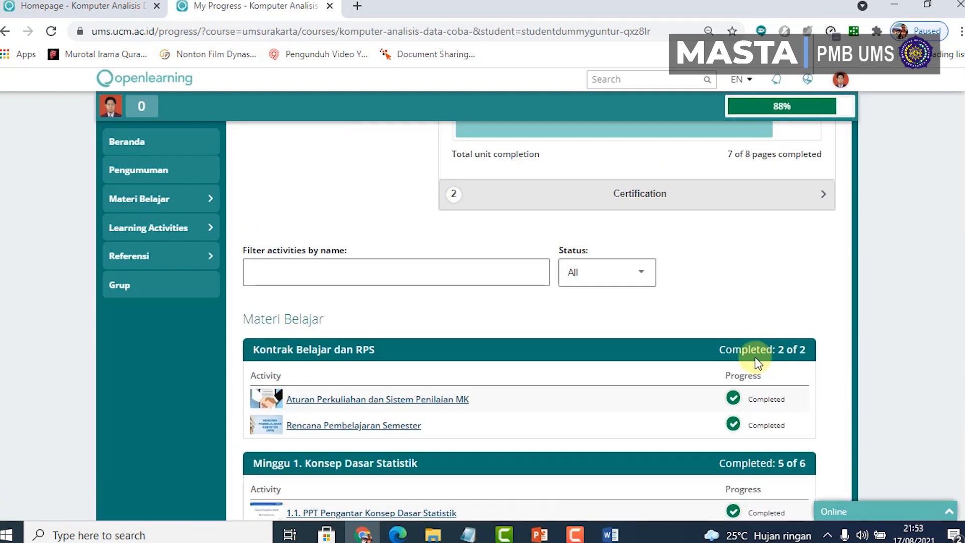
scroll(784, 358, down, 4)
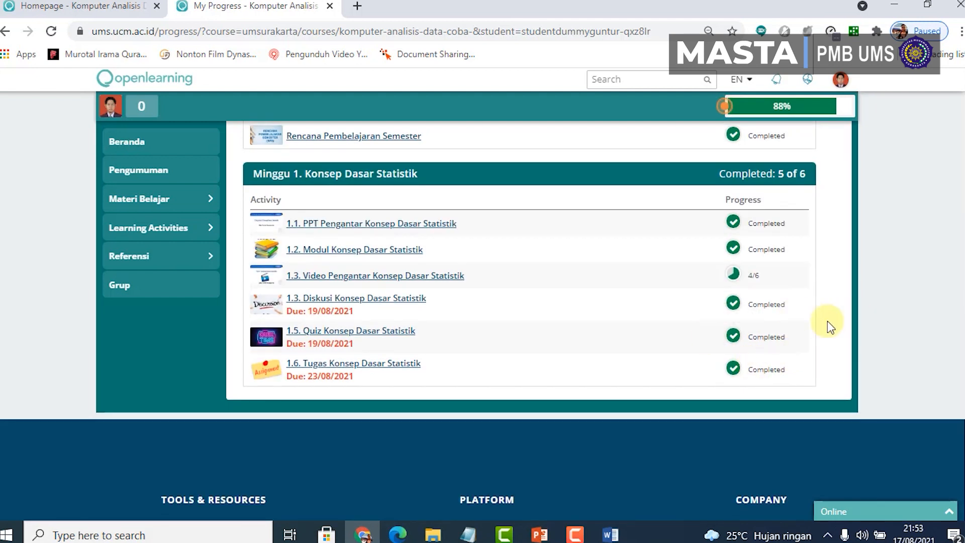
scroll(828, 320, up, 10)
scroll(849, 307, up, 4)
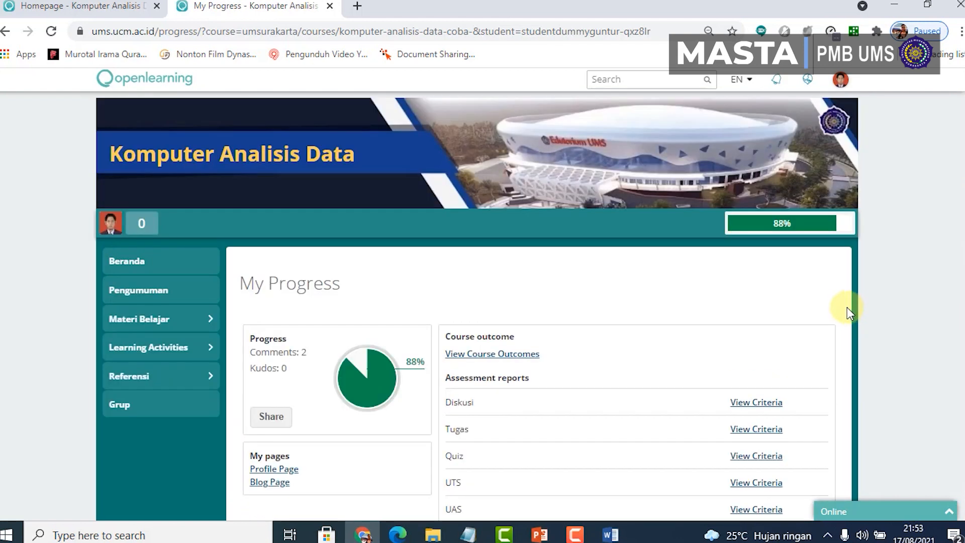
scroll(830, 311, down, 4)
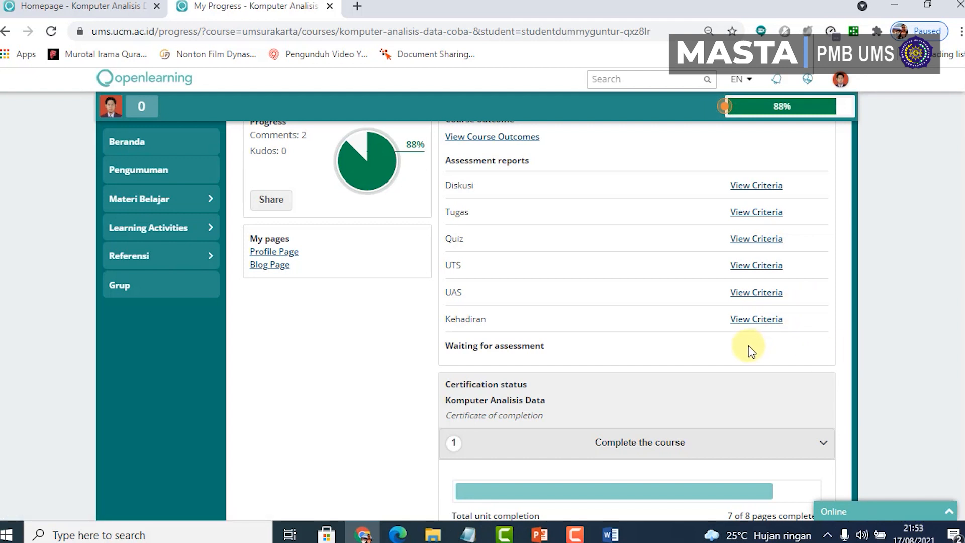
scroll(748, 345, down, 12)
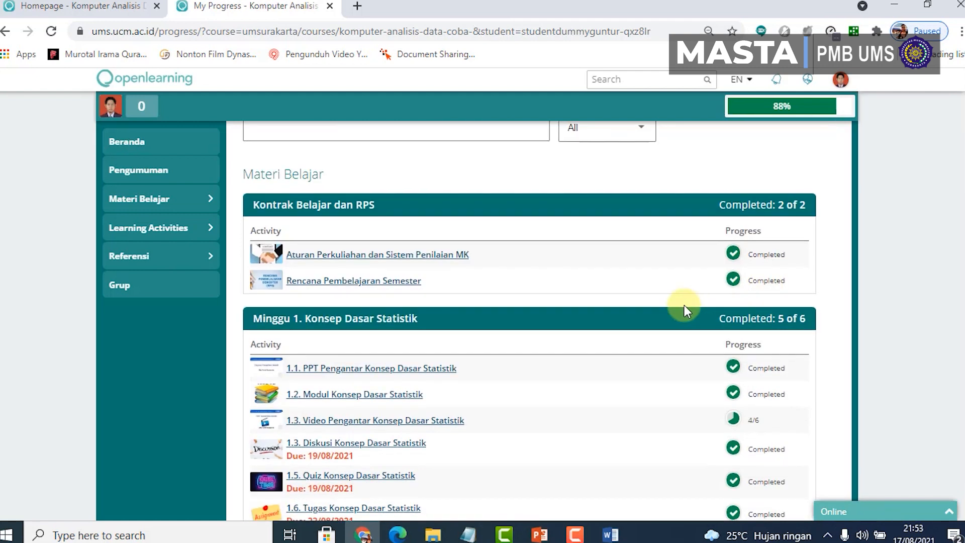
scroll(804, 358, up, 8)
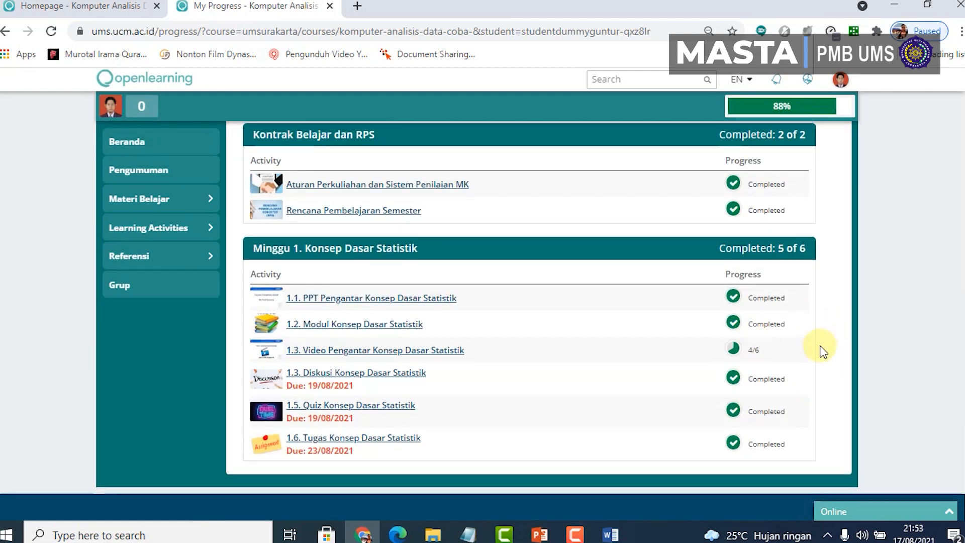
scroll(756, 374, down, 3)
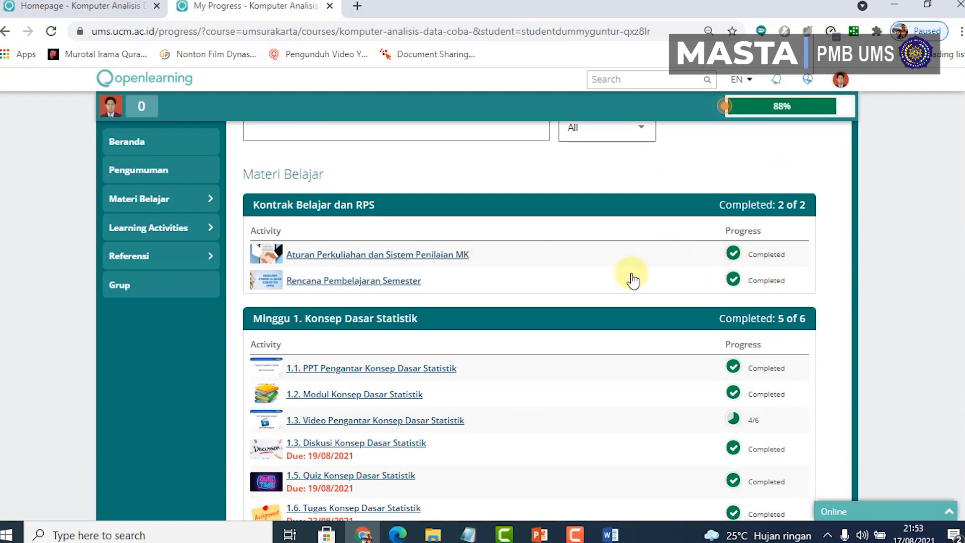
scroll(693, 291, up, 10)
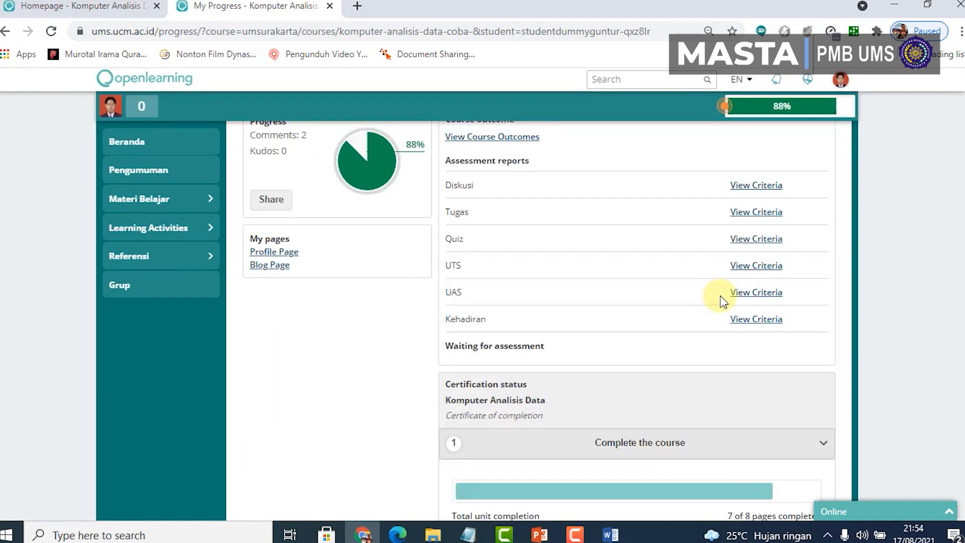
scroll(739, 300, up, 3)
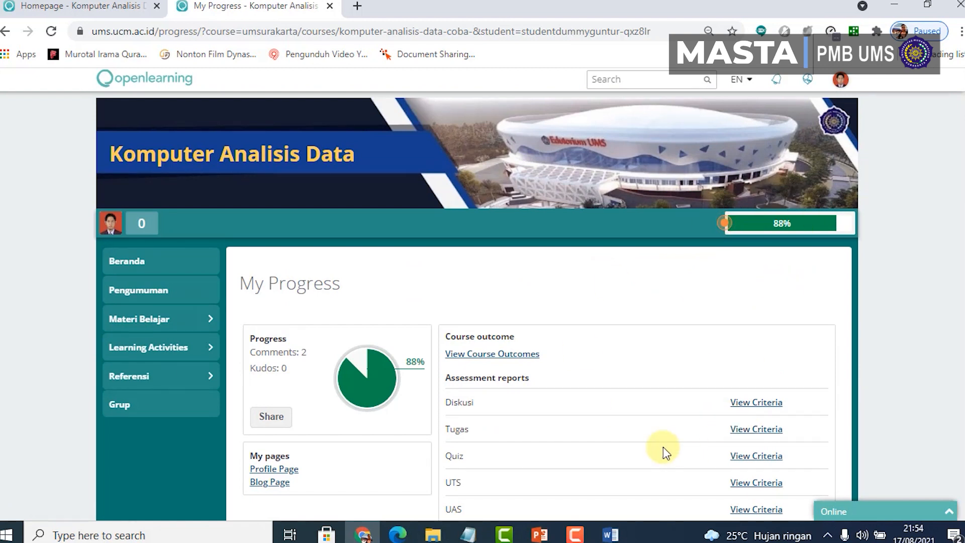
Step: In Edge, view My Profile from the avatar menu, then go back to the course homepage
click(412, 525)
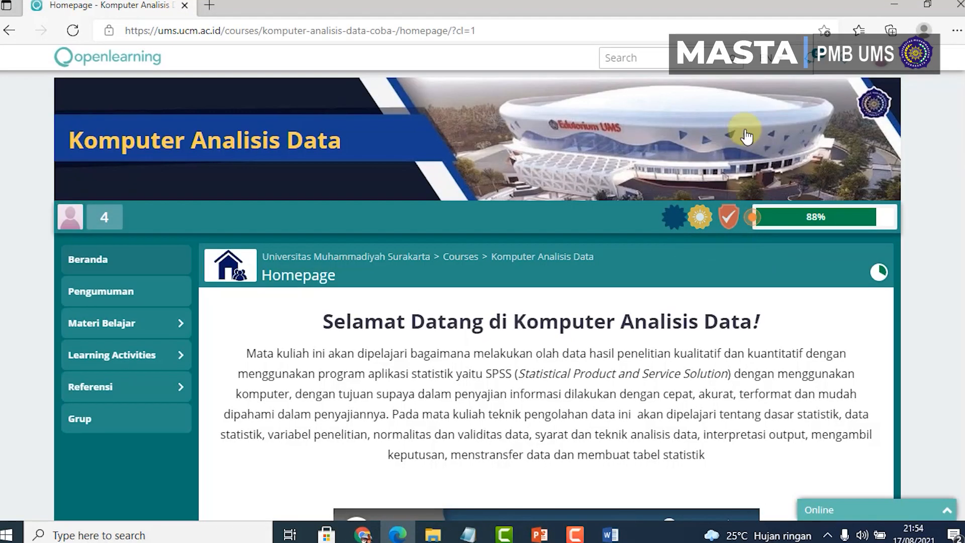
click(882, 59)
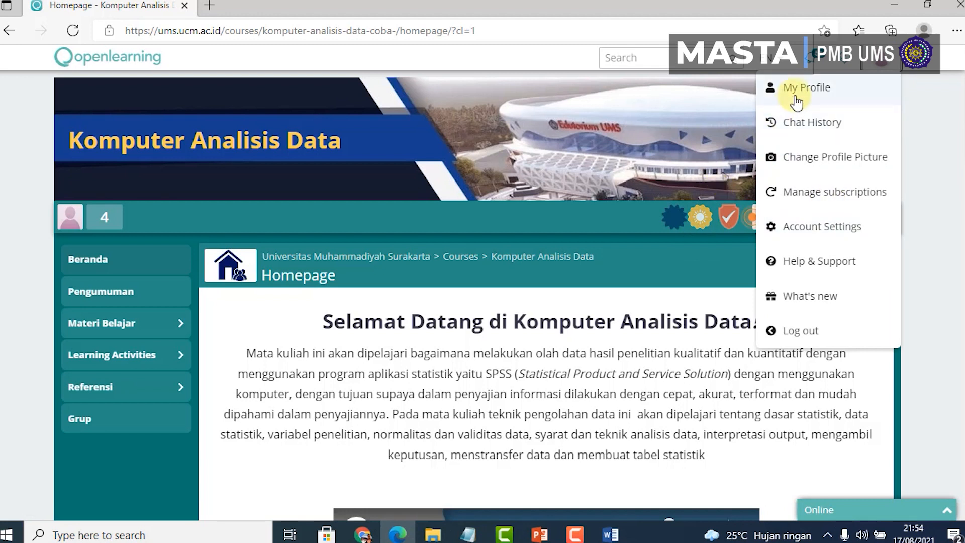
click(819, 98)
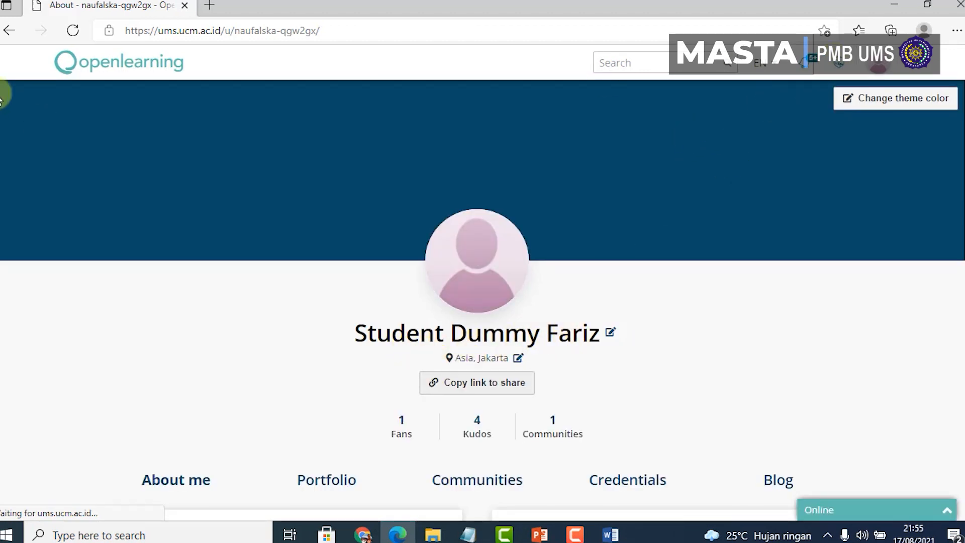
click(9, 30)
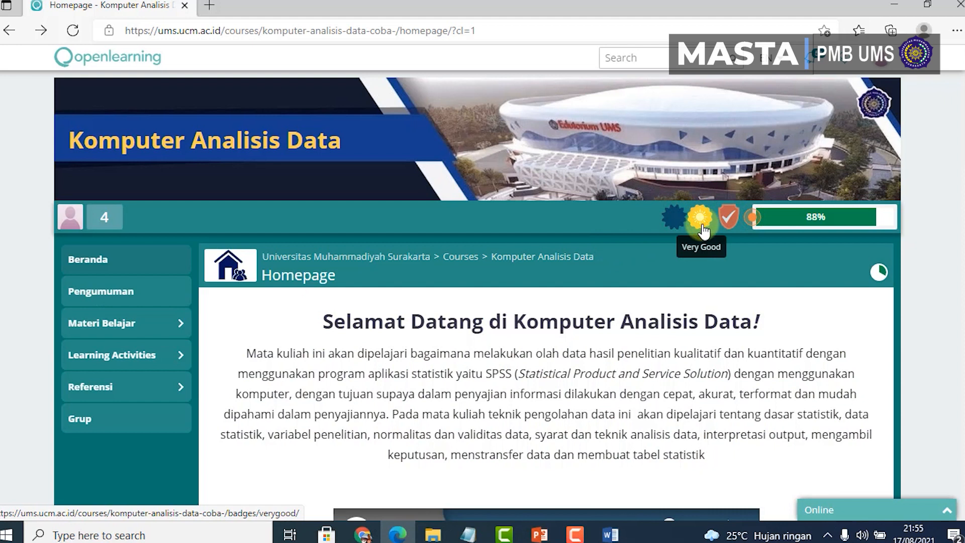
mouse_move(101, 231)
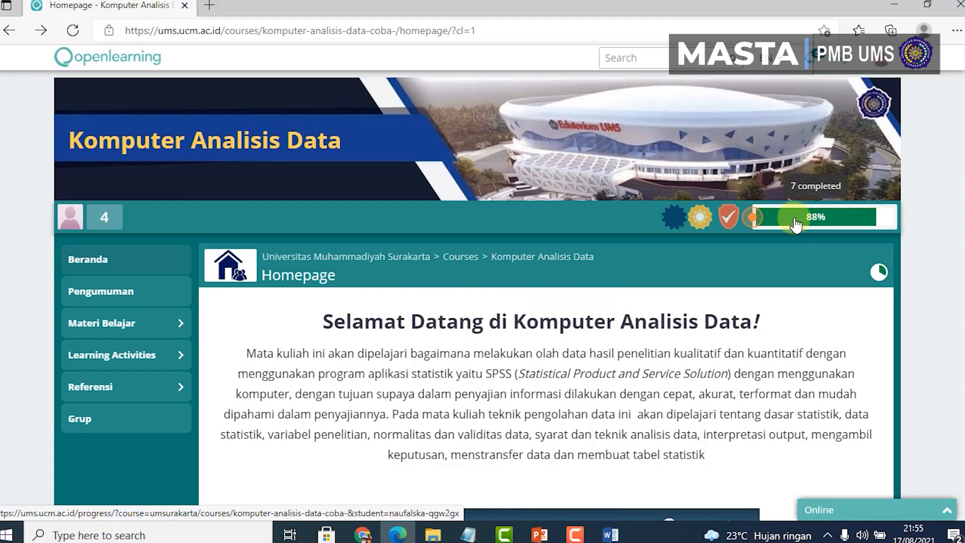
click(833, 223)
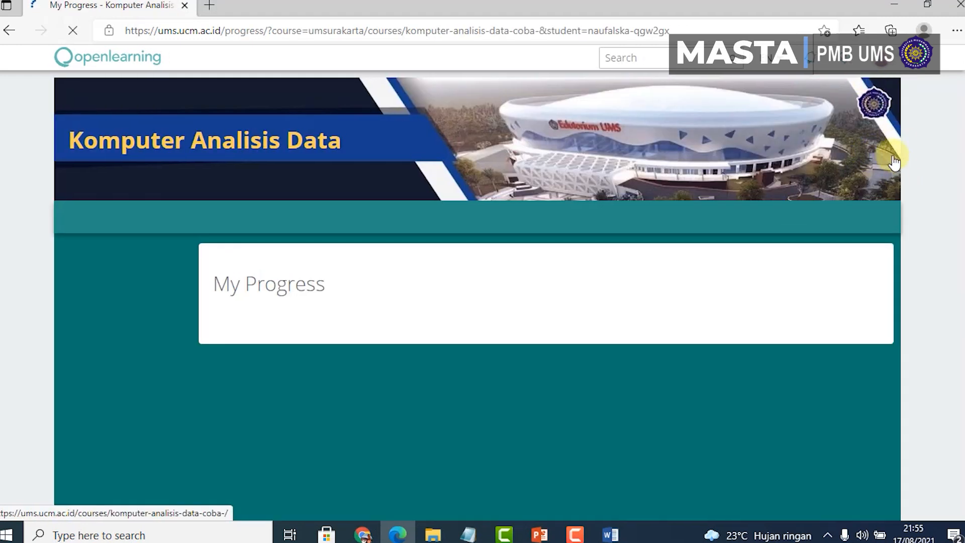
scroll(728, 290, down, 3)
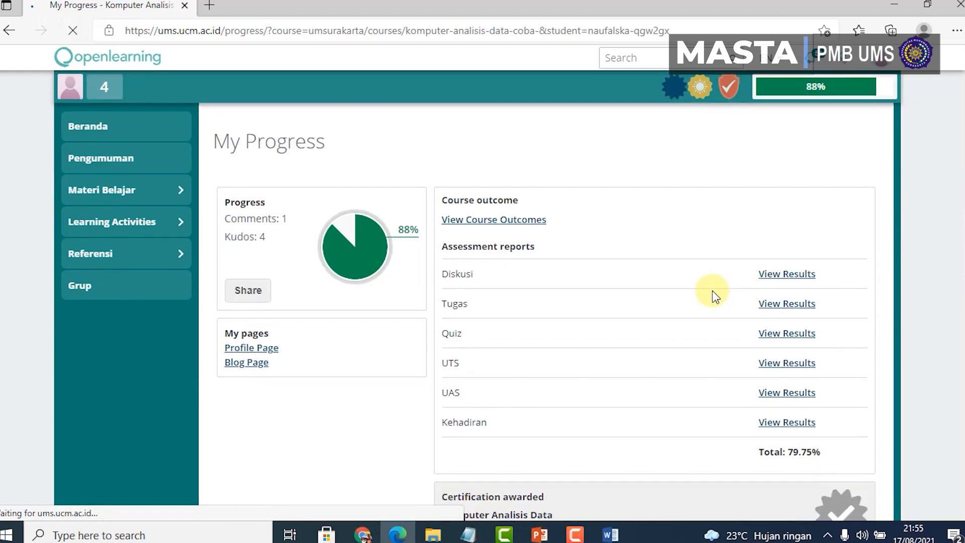
scroll(673, 276, down, 2)
scroll(693, 274, up, 2)
scroll(792, 237, down, 2)
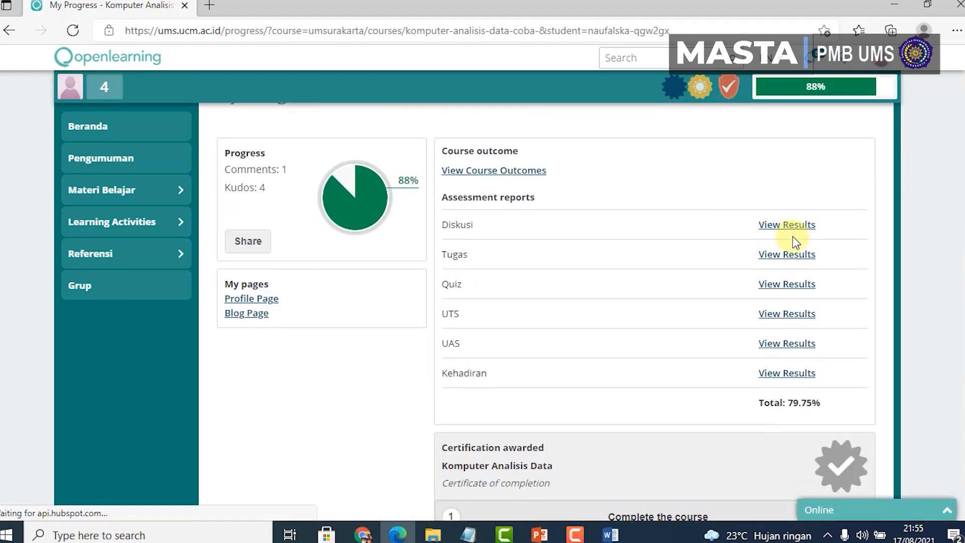
scroll(734, 309, up, 3)
scroll(732, 303, down, 3)
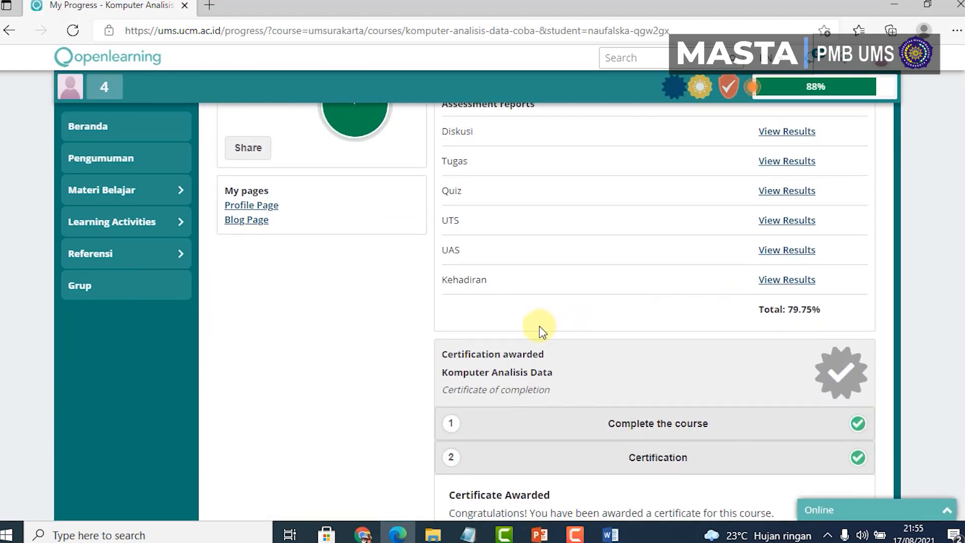
scroll(781, 330, up, 3)
scroll(829, 327, down, 3)
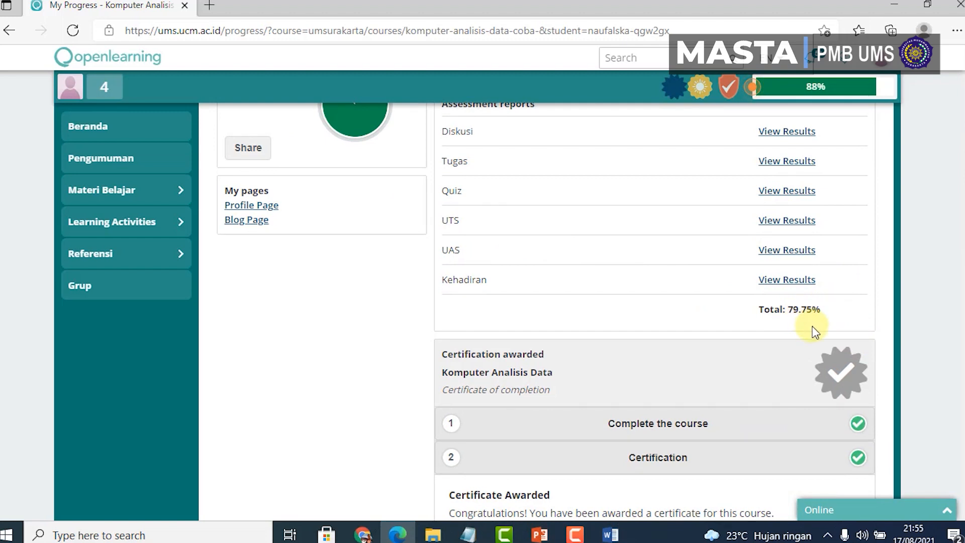
scroll(812, 327, down, 3)
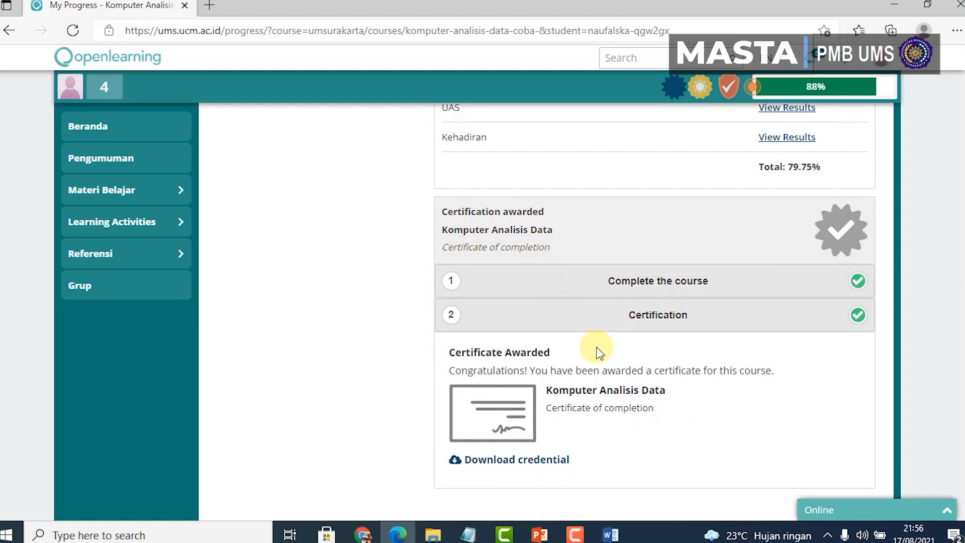
scroll(597, 350, down, 1)
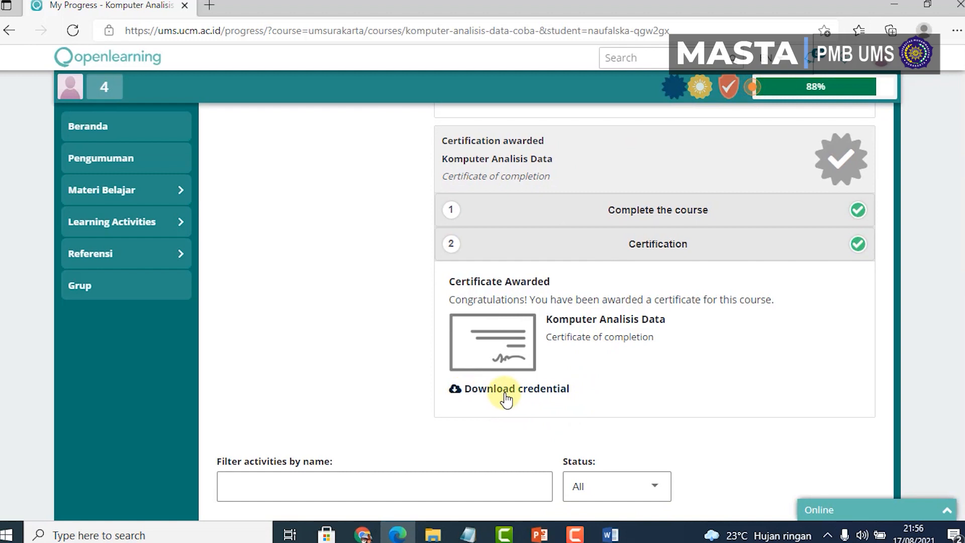
scroll(579, 356, down, 3)
scroll(575, 358, up, 3)
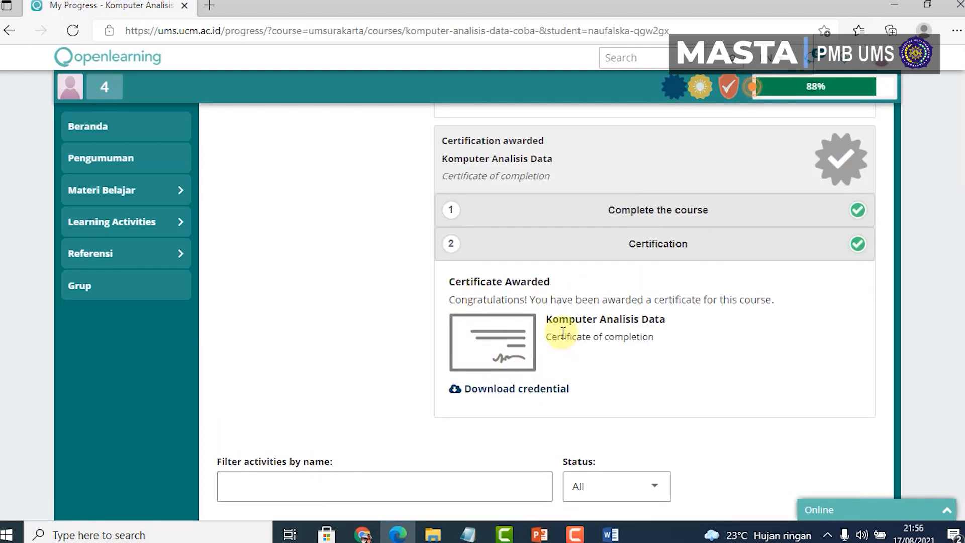
scroll(613, 345, up, 8)
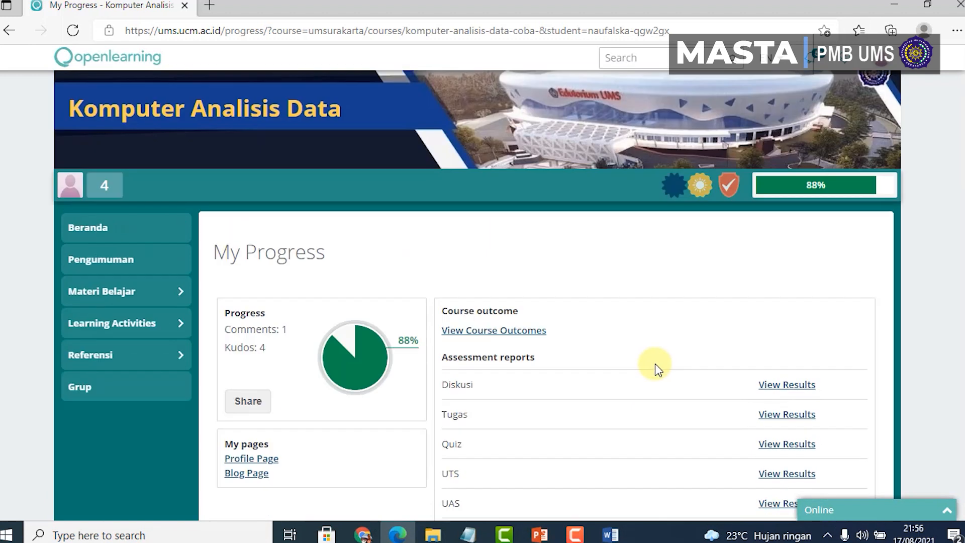
scroll(658, 365, down, 3)
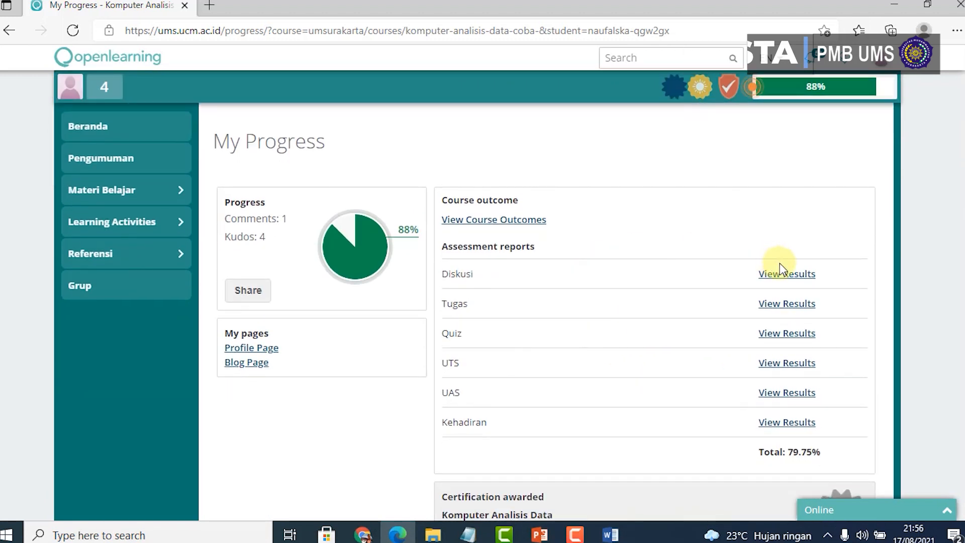
click(785, 279)
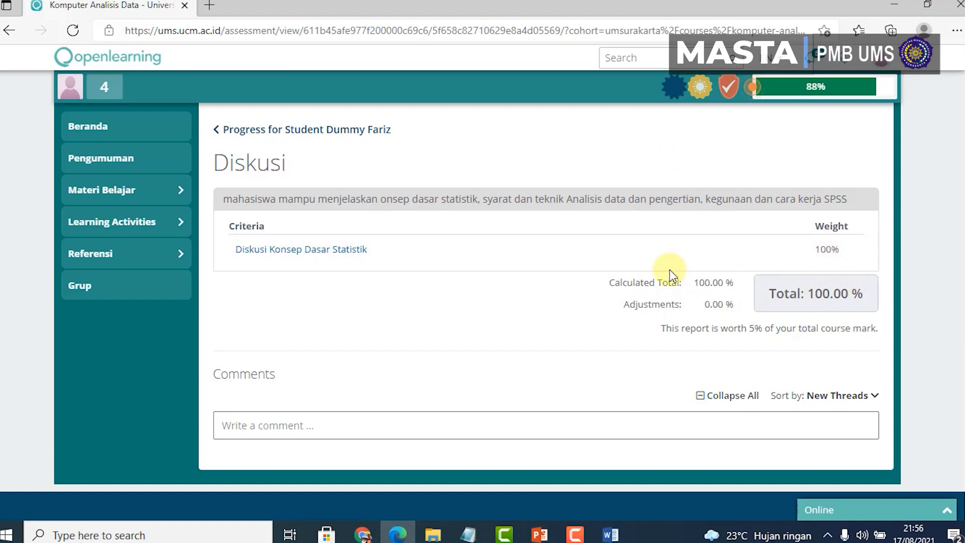
click(256, 131)
scroll(587, 312, down, 15)
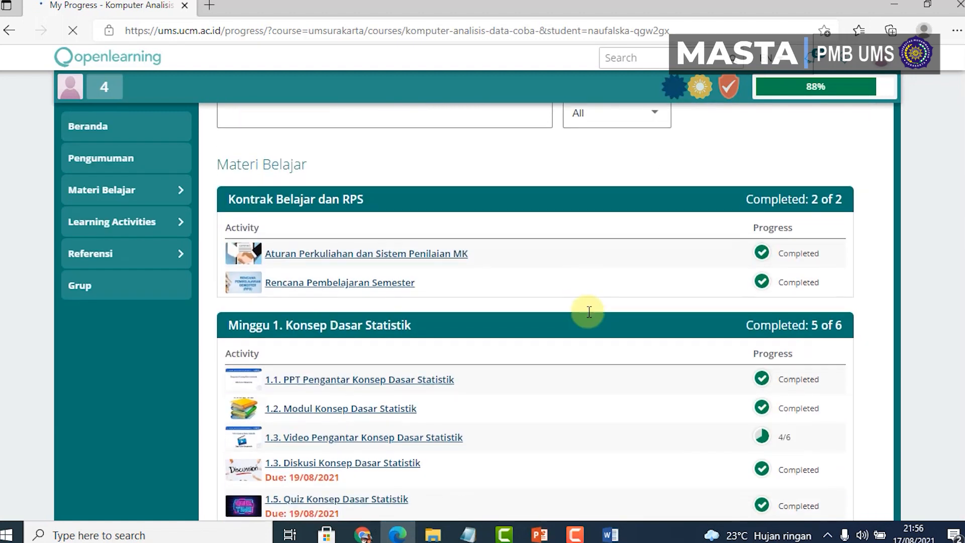
scroll(589, 312, down, 3)
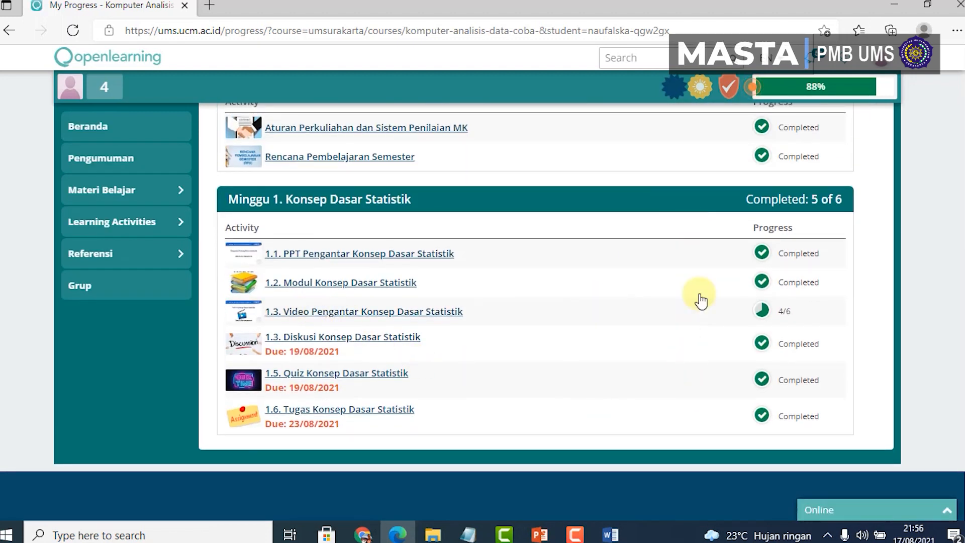
scroll(851, 332, up, 4)
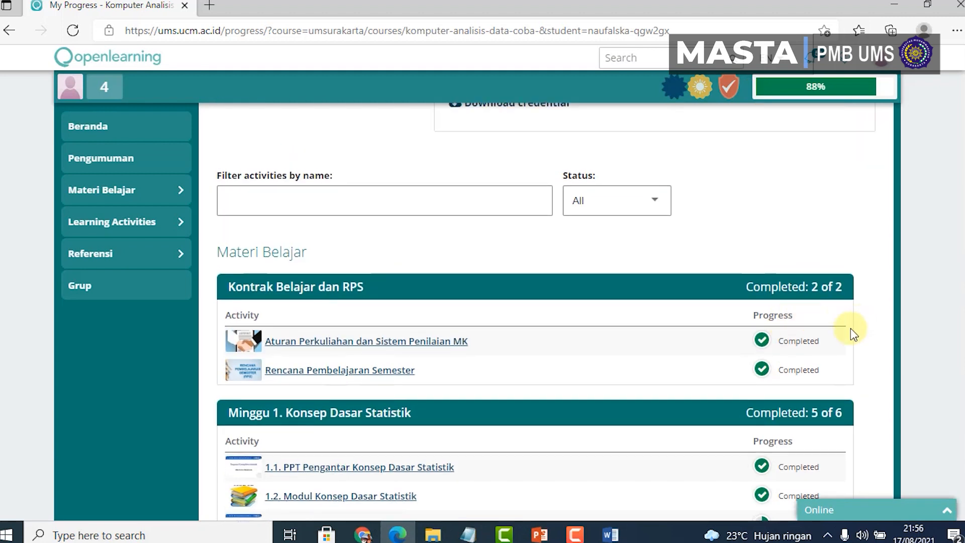
scroll(861, 373, up, 6)
scroll(863, 378, up, 6)
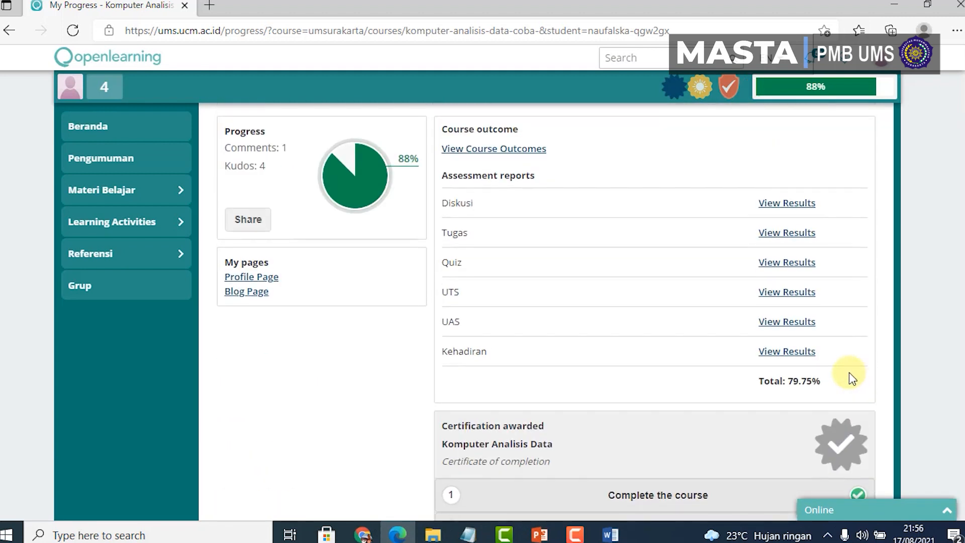
scroll(854, 372, down, 3)
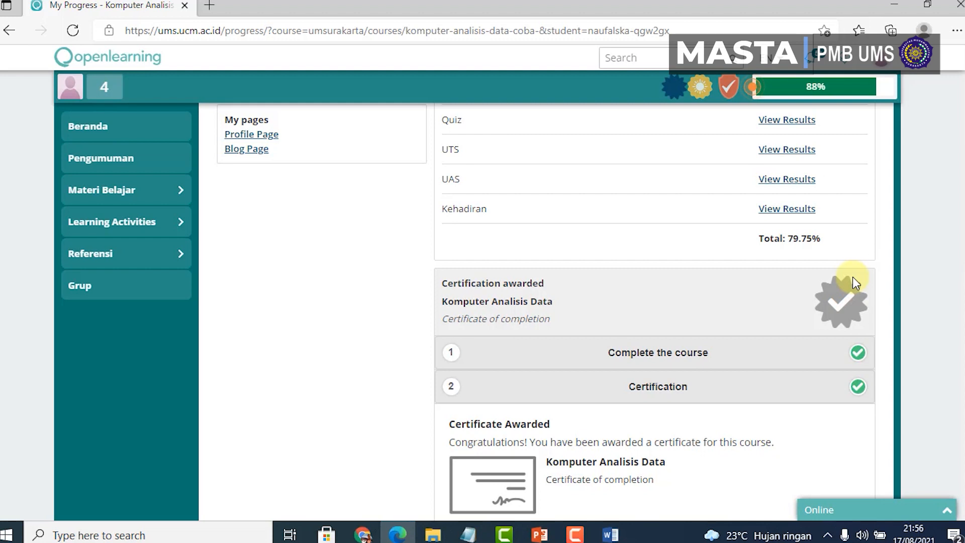
scroll(711, 332, down, 10)
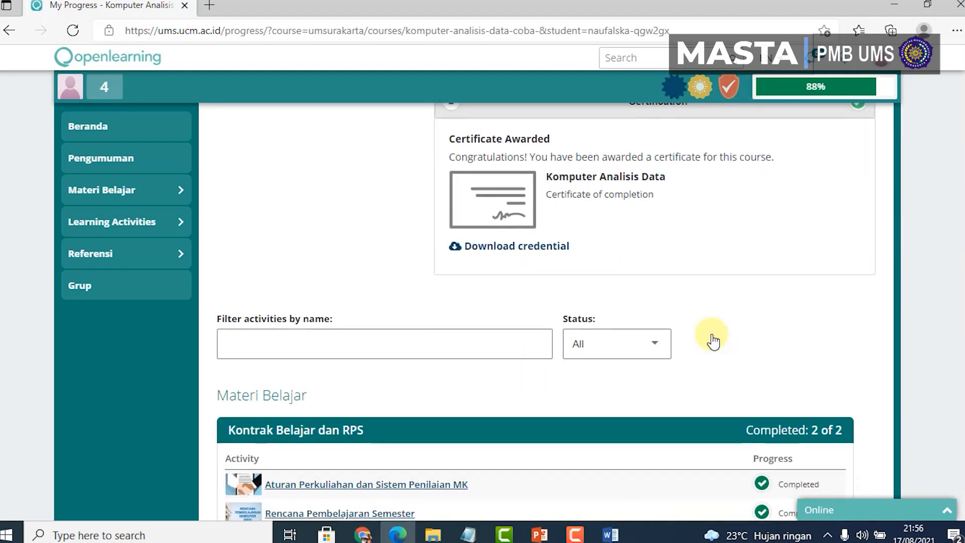
scroll(711, 338, up, 15)
mouse_move(804, 138)
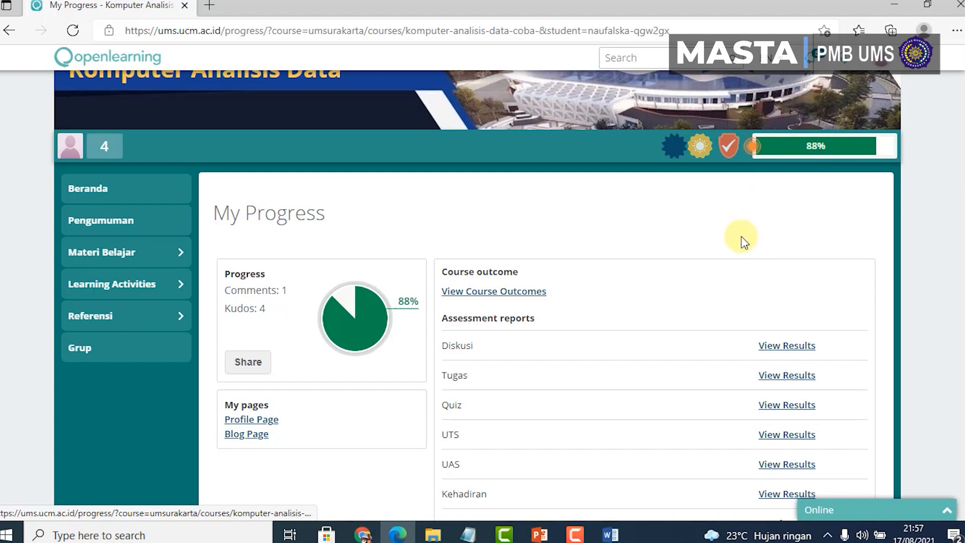
scroll(739, 239, down, 10)
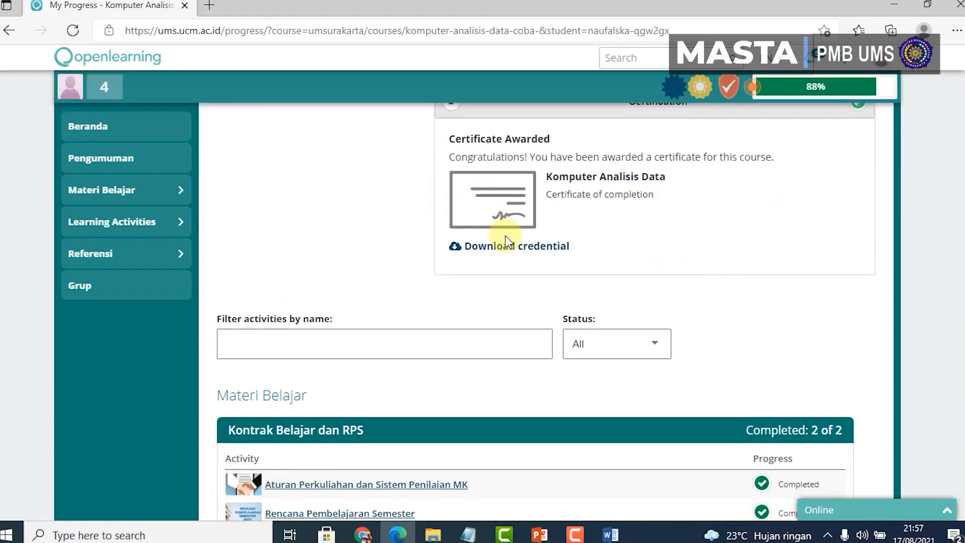
Step: Download the certificate credential and open the PDF from the Downloads flyout to review it
click(540, 255)
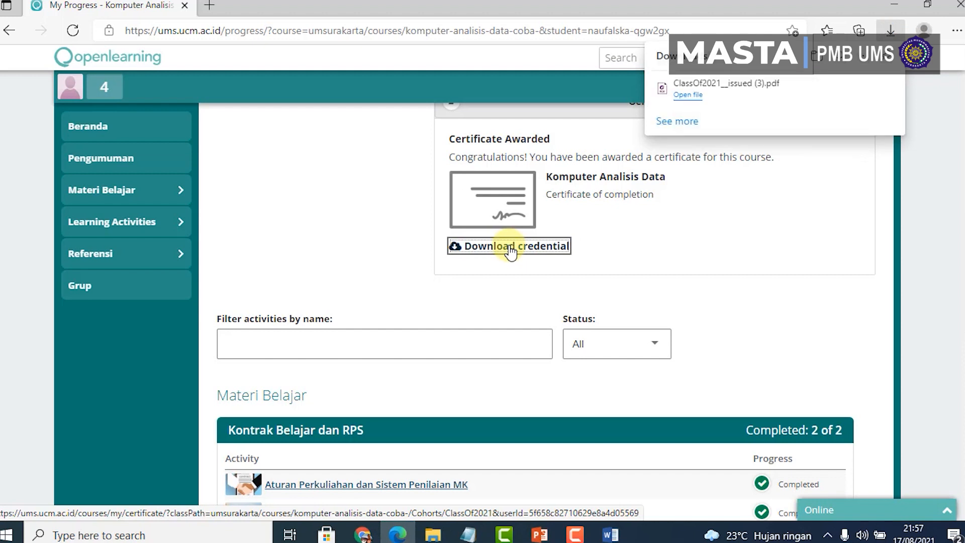
click(685, 92)
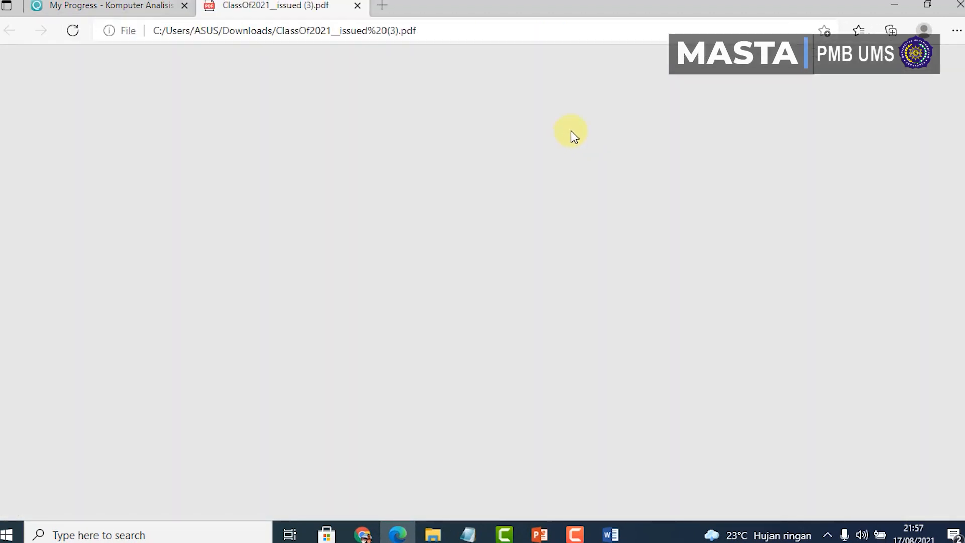
scroll(648, 211, down, 3)
scroll(663, 269, up, 3)
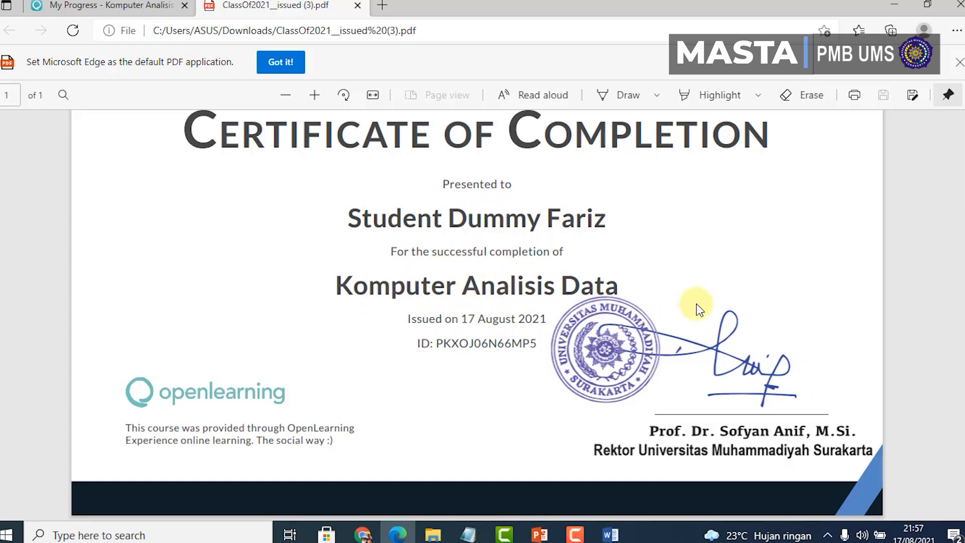
scroll(854, 389, up, 2)
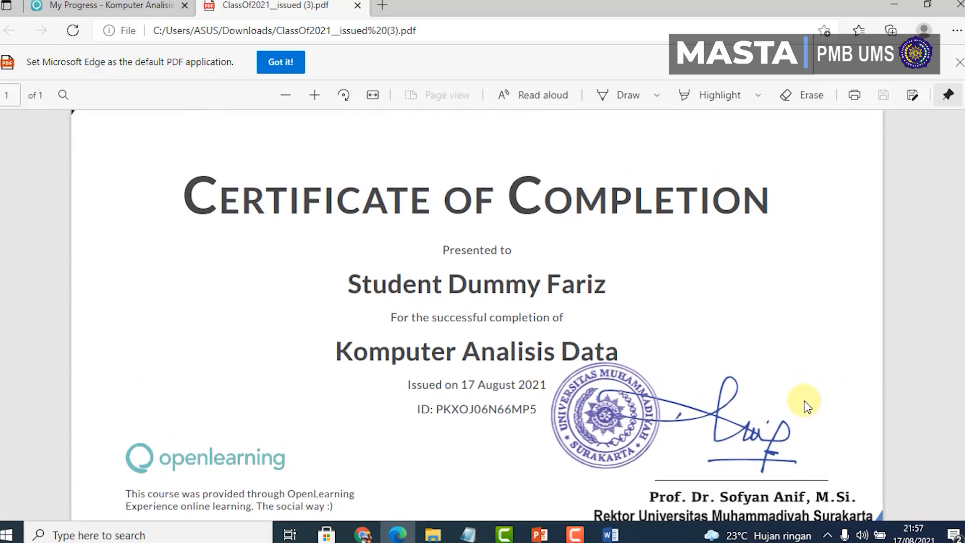
scroll(804, 400, down, 2)
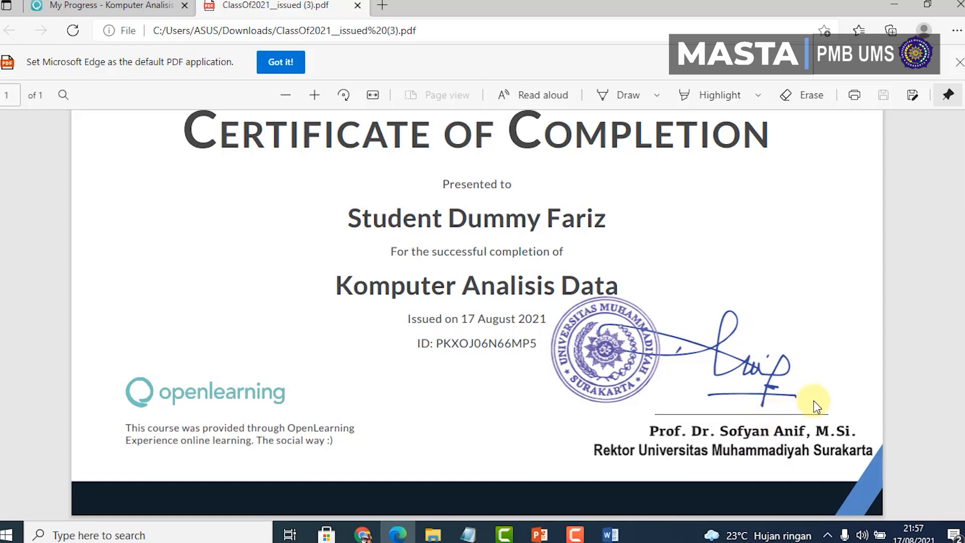
scroll(815, 405, up, 5)
Step: Switch back to the My Progress tab and scroll through the certificate and week completion list
click(145, 6)
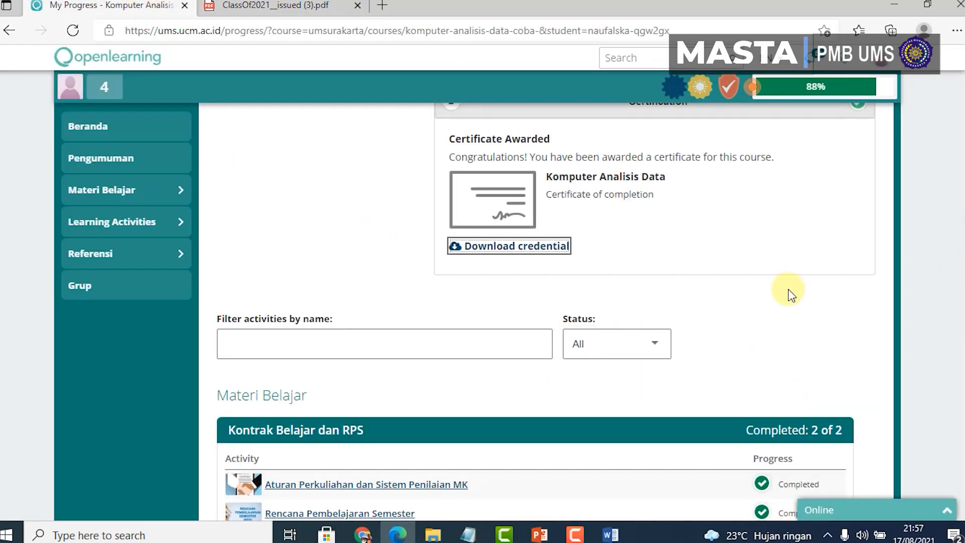
scroll(791, 288, down, 3)
scroll(800, 300, up, 6)
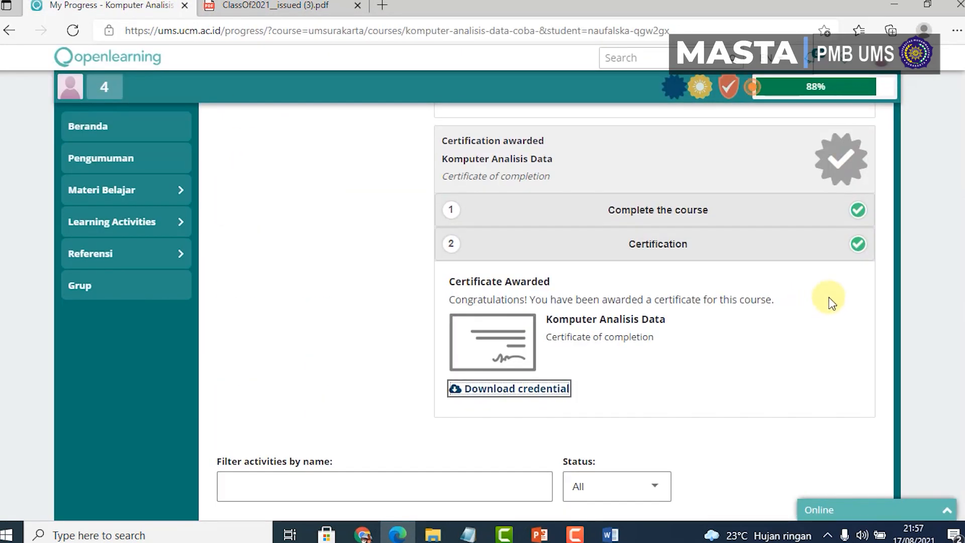
scroll(780, 330, down, 4)
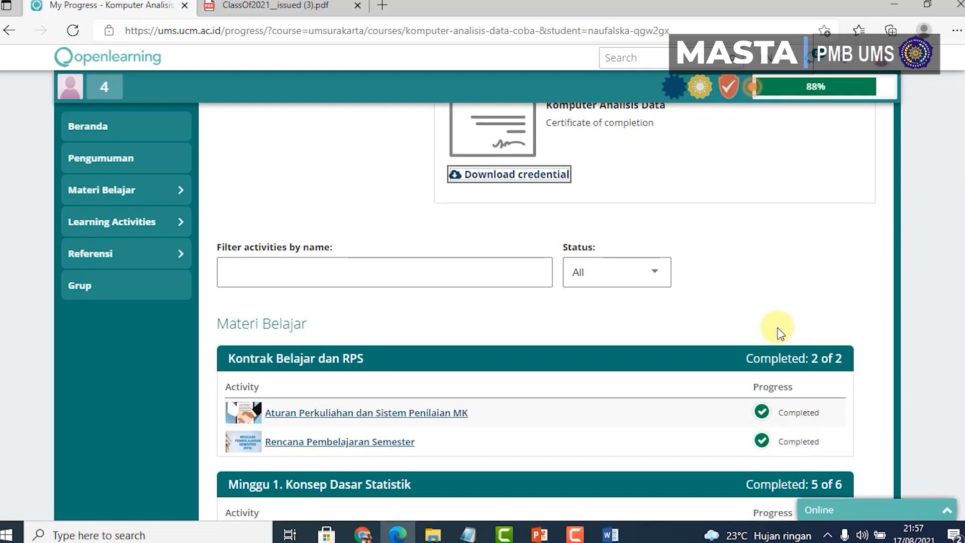